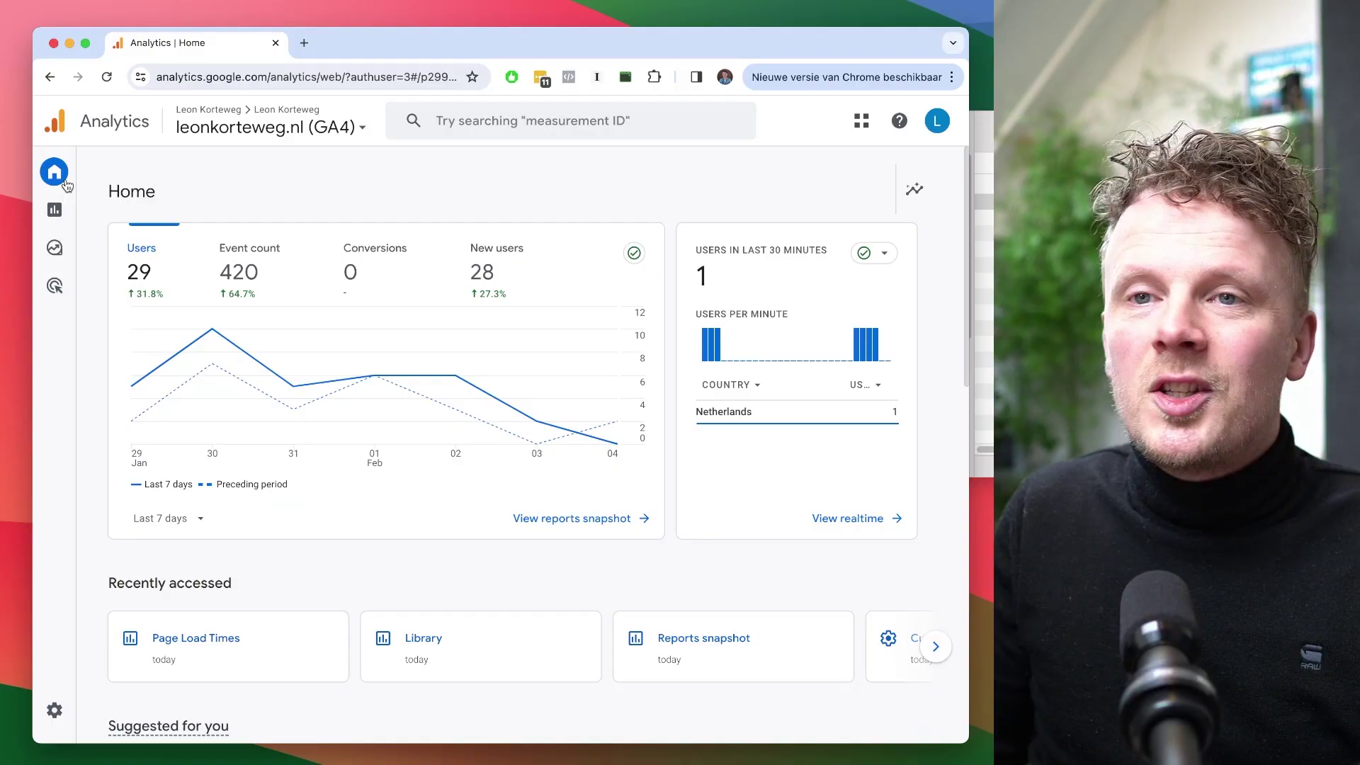
Open Engagement > Events and filter its table to 'click', showing five click events.
click(61, 226)
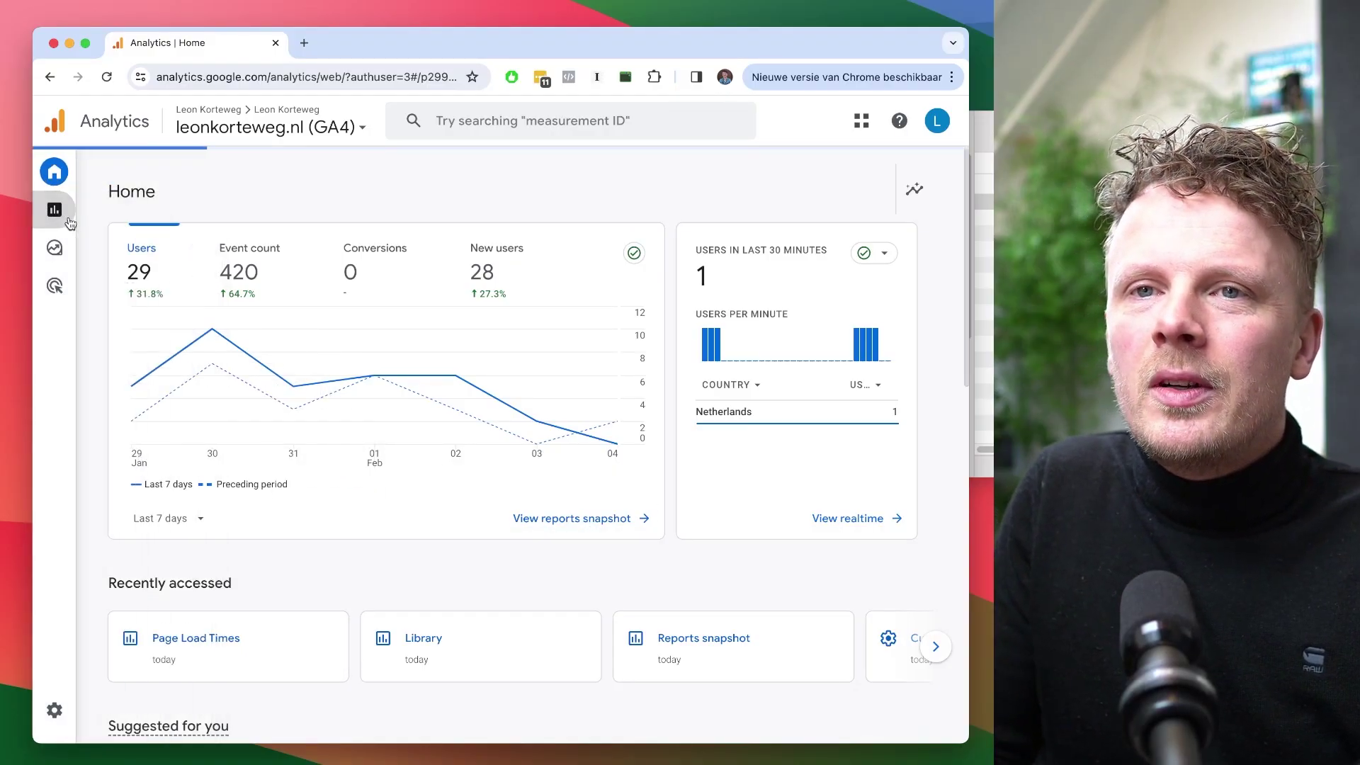
click(194, 361)
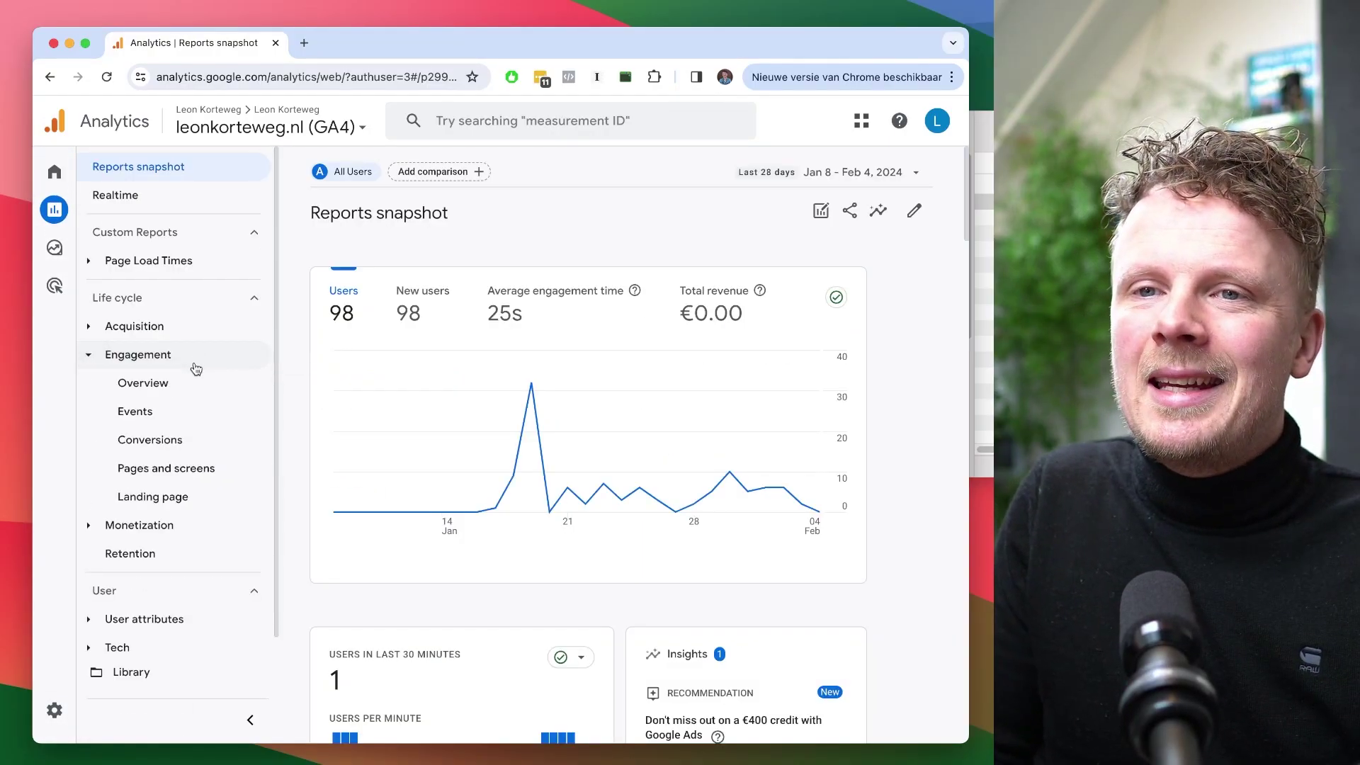
click(190, 416)
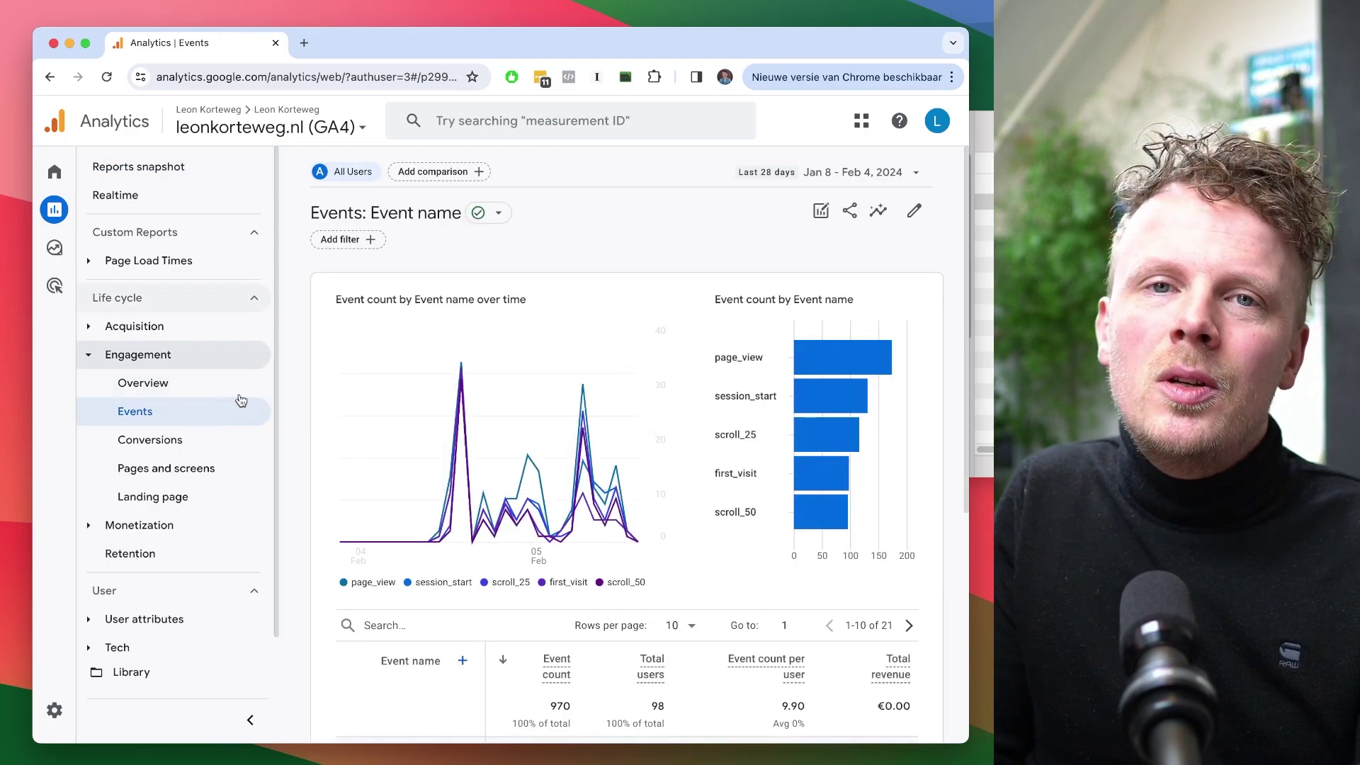
scroll(362, 444, down, 5)
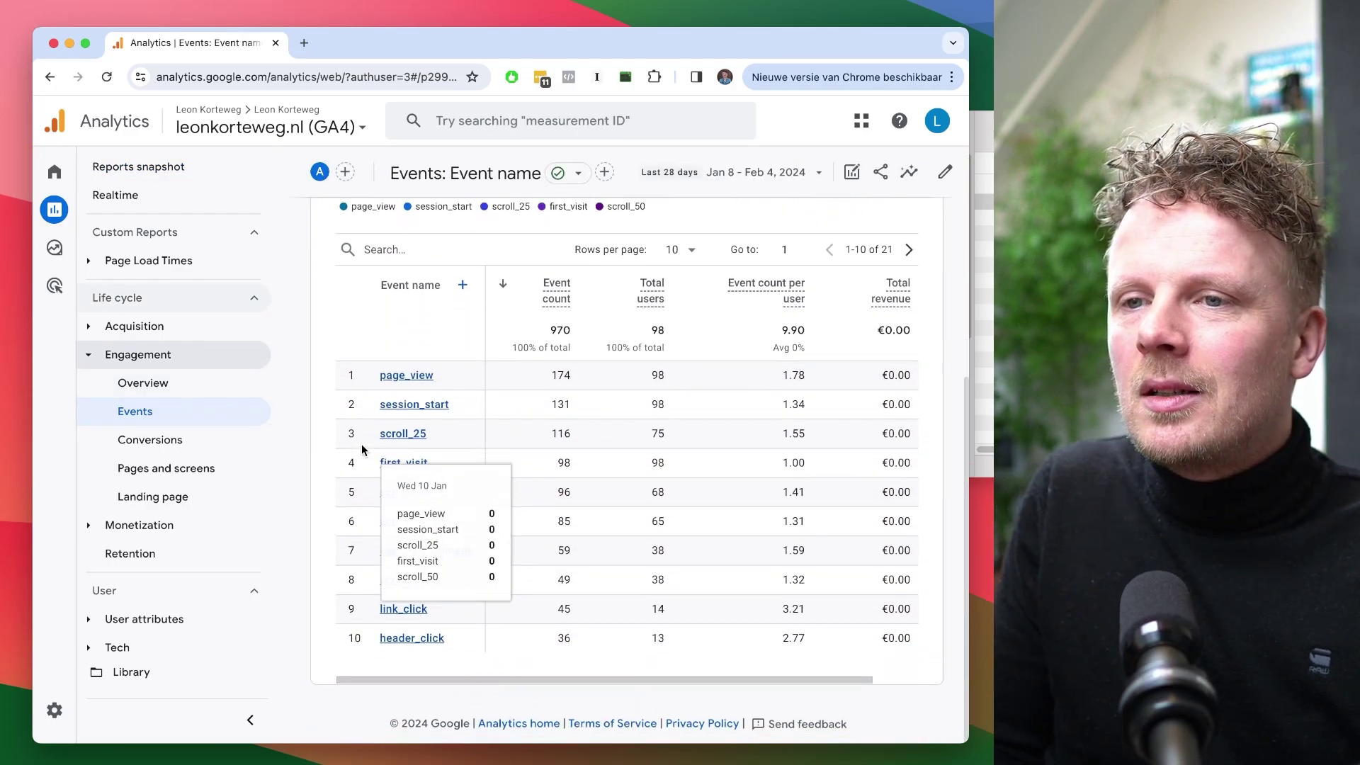
click(397, 249)
text(click)
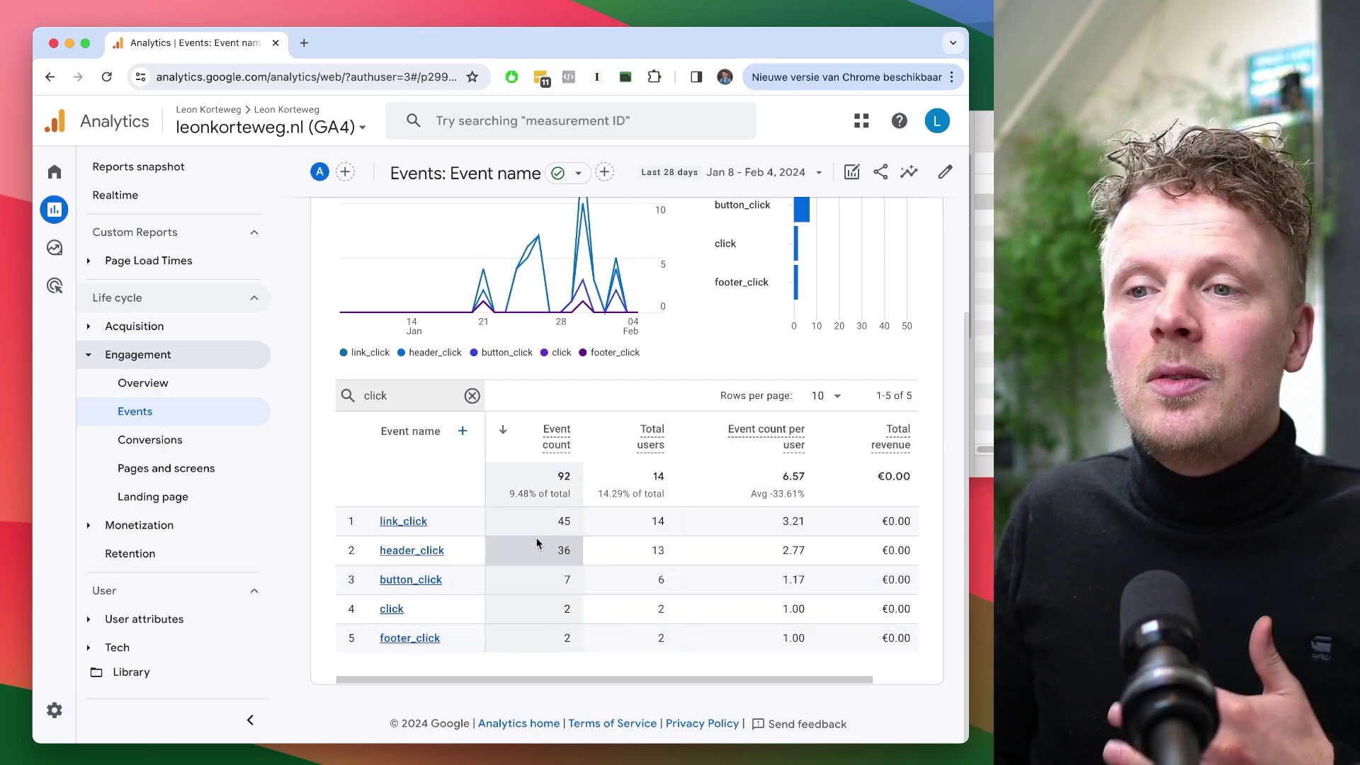
Check that Outbound clicks is enabled in the web data stream's Enhanced measurement settings.
click(65, 711)
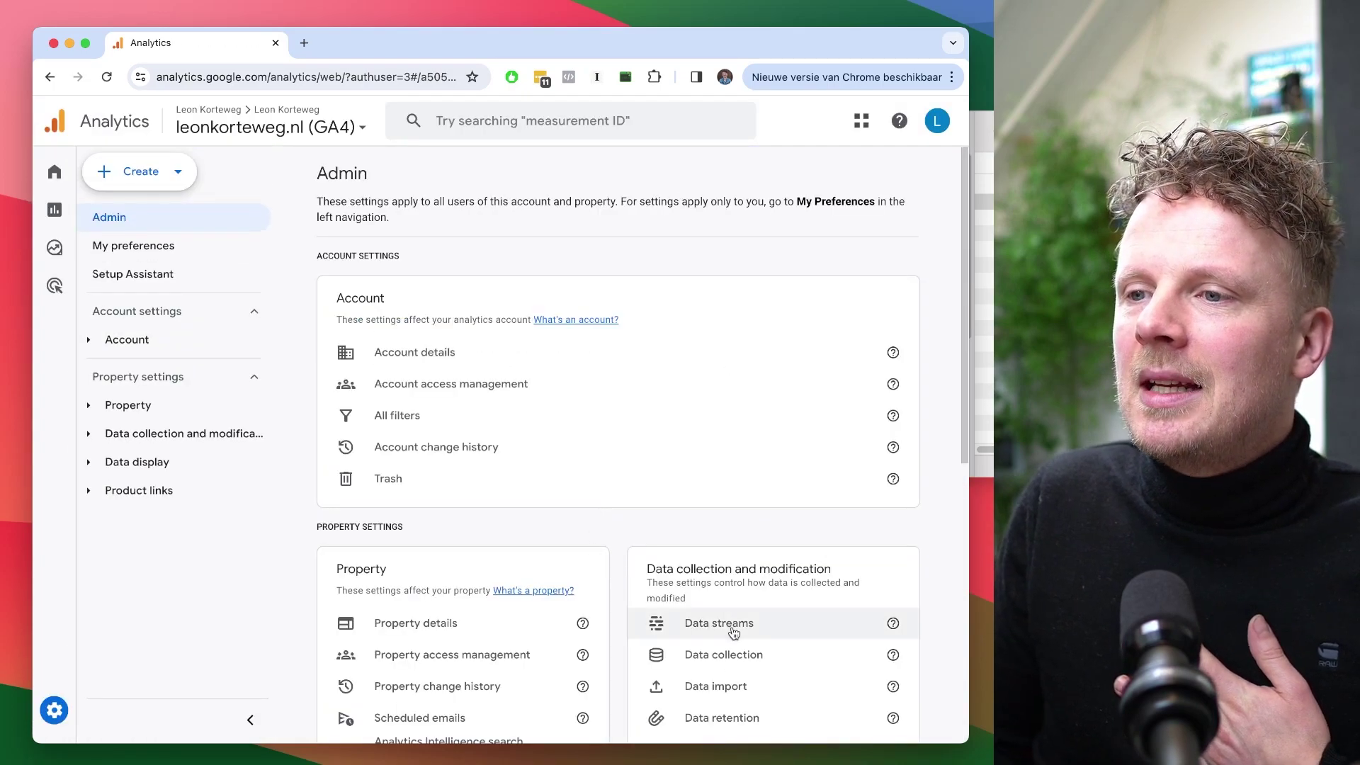
scroll(737, 632, down, 1)
scroll(736, 633, down, 1)
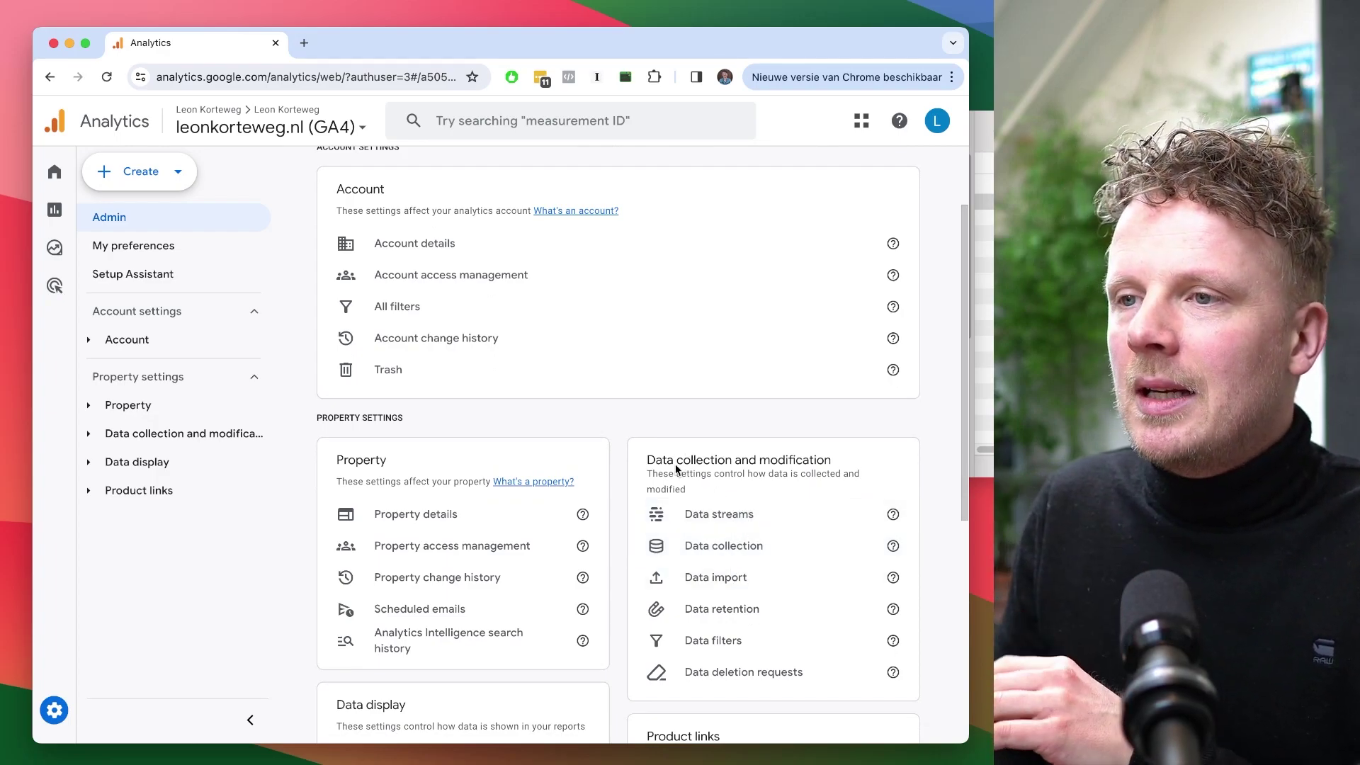
click(727, 519)
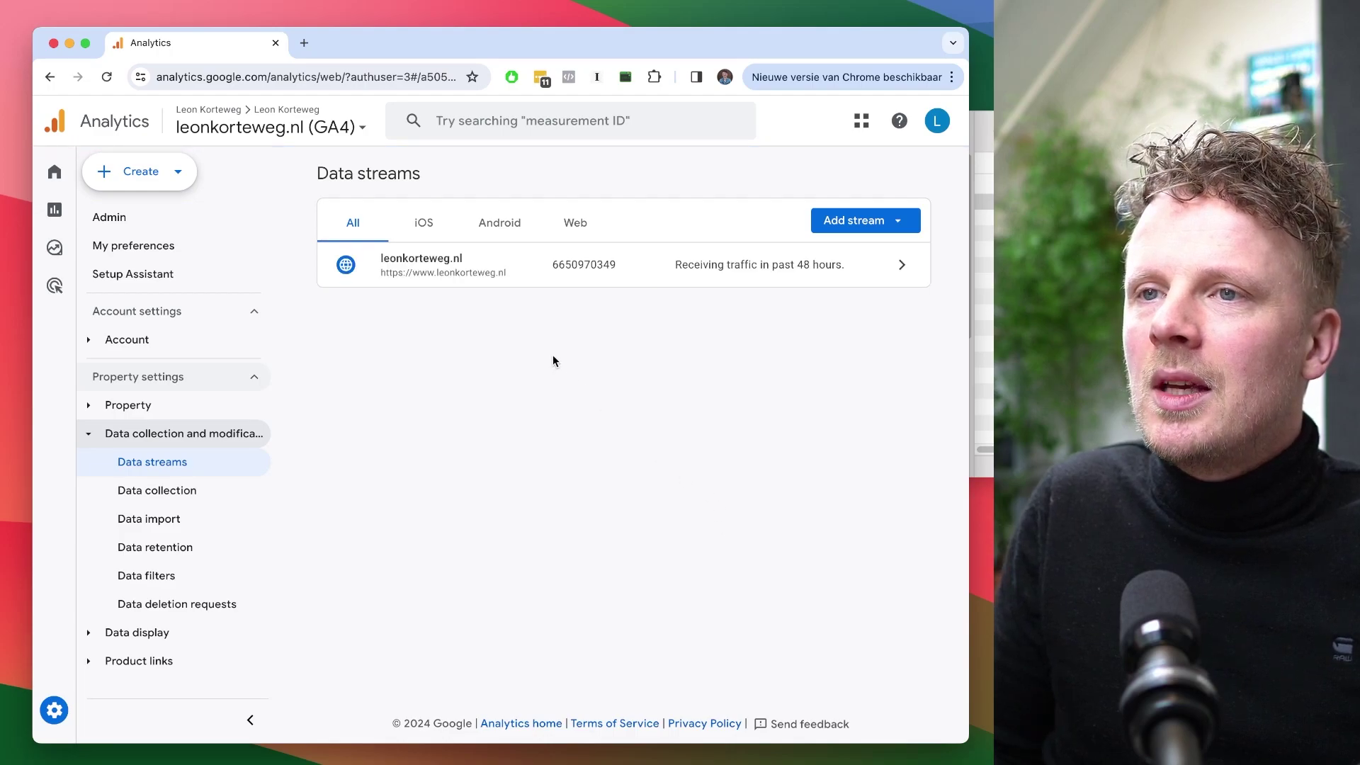
click(671, 279)
scroll(659, 433, down, 3)
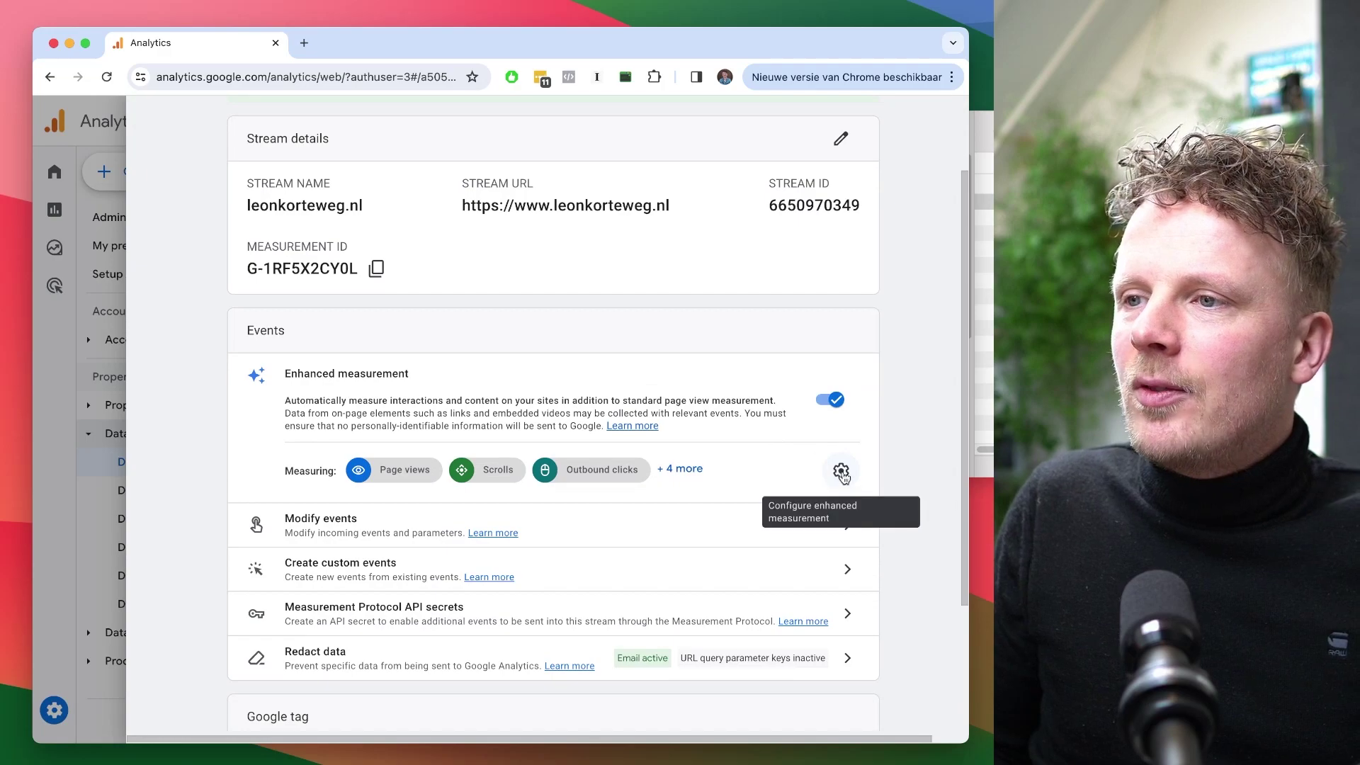
click(841, 473)
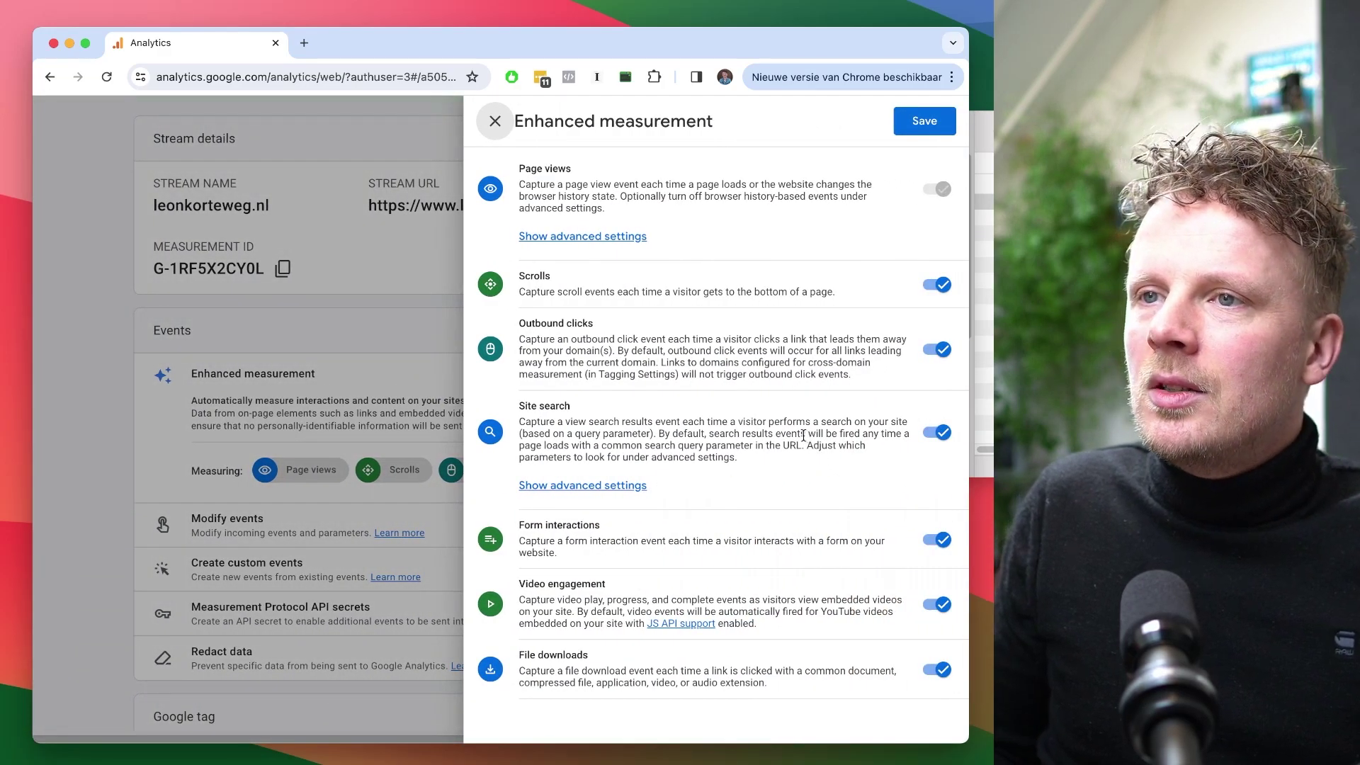
drag(528, 323, 560, 322)
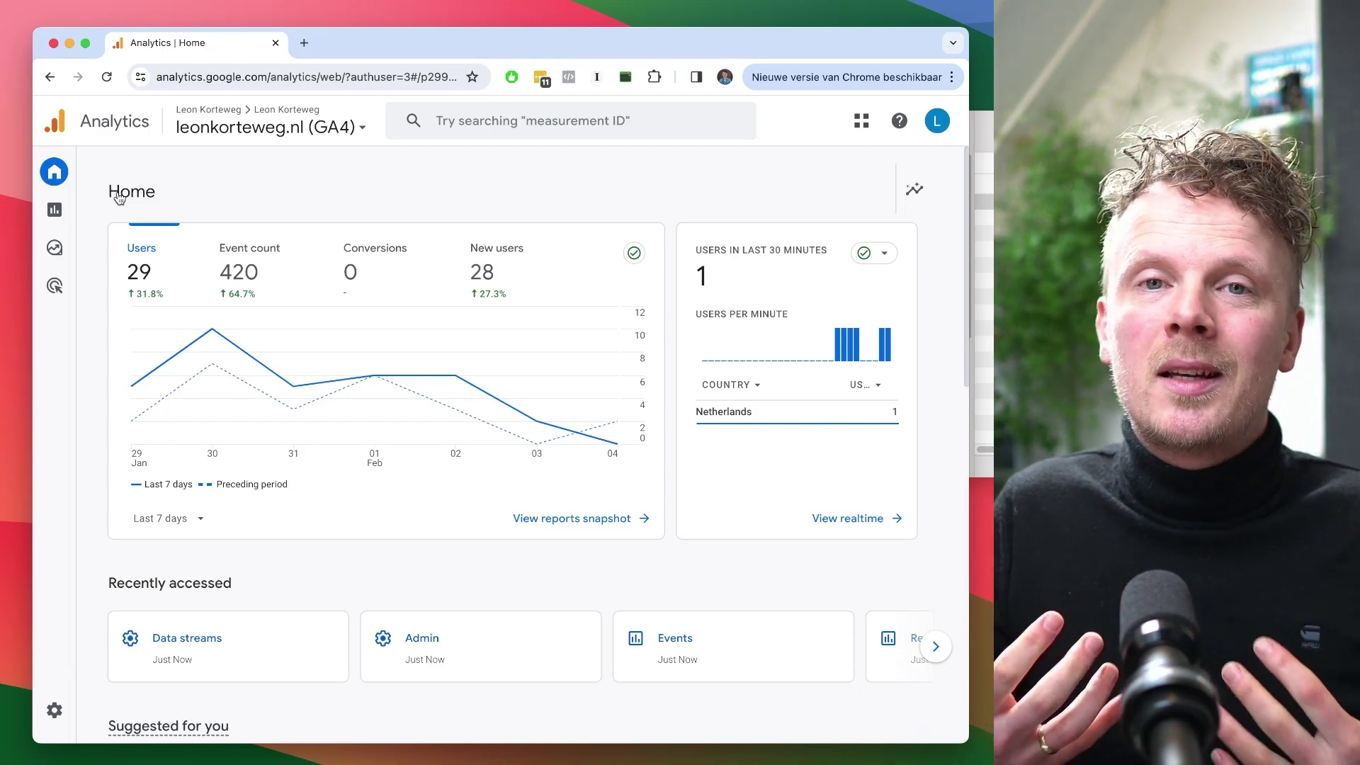
Edit the Custom Reports collection from the Library and start a new topic.
click(70, 225)
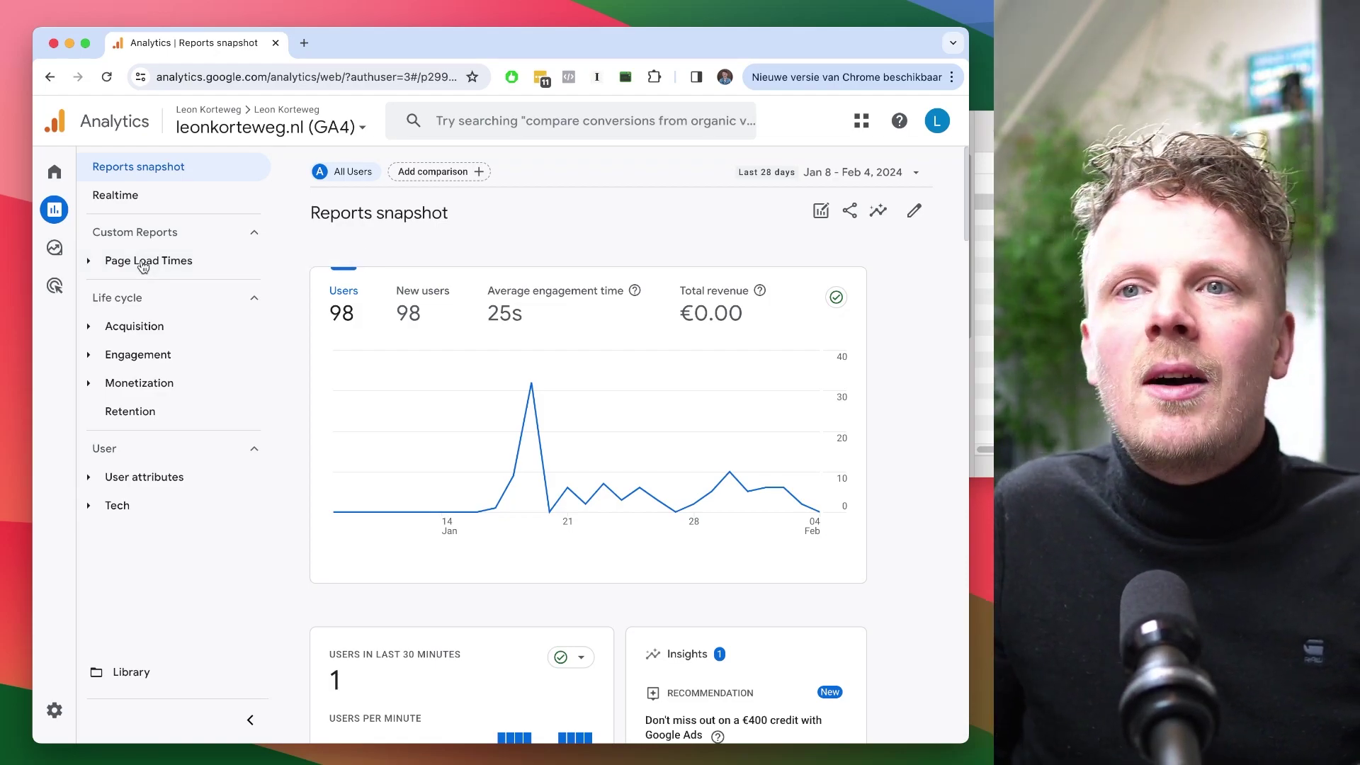
click(166, 674)
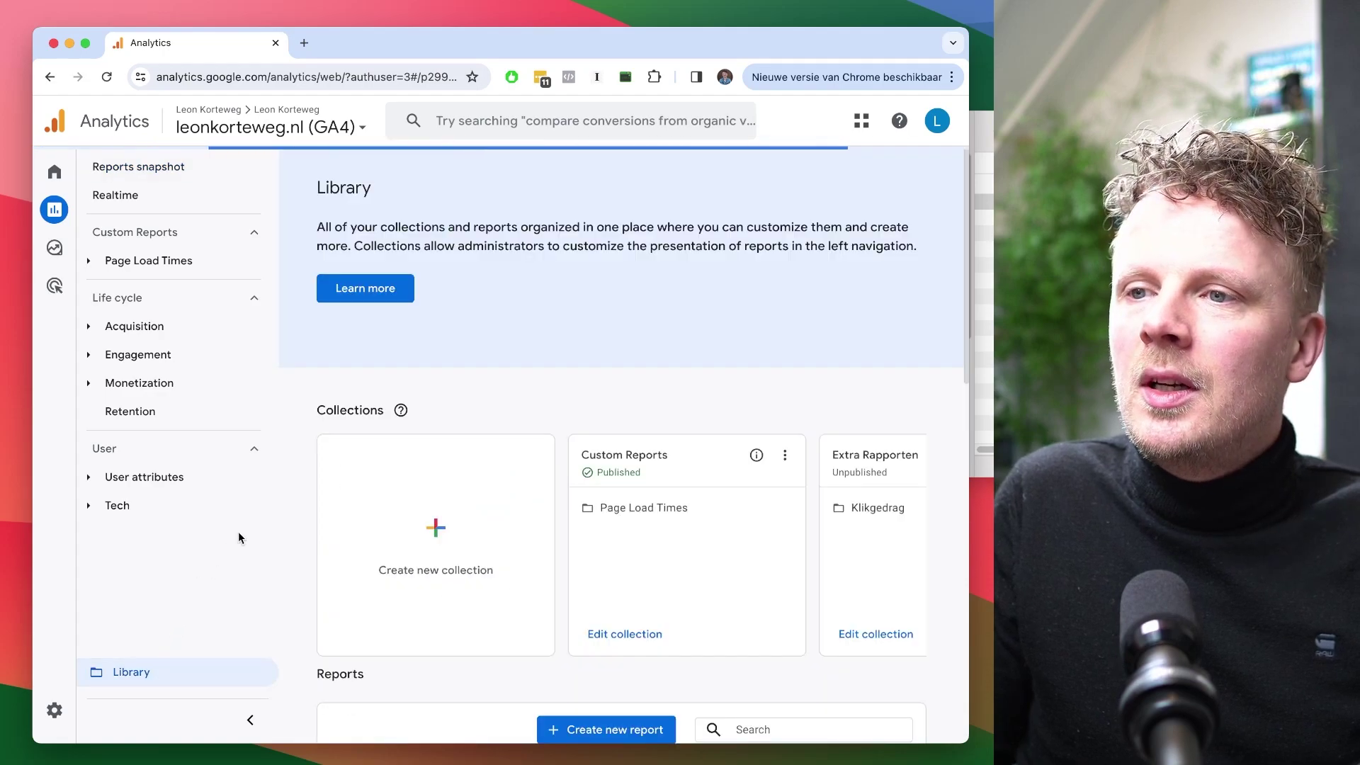
scroll(570, 414, down, 2)
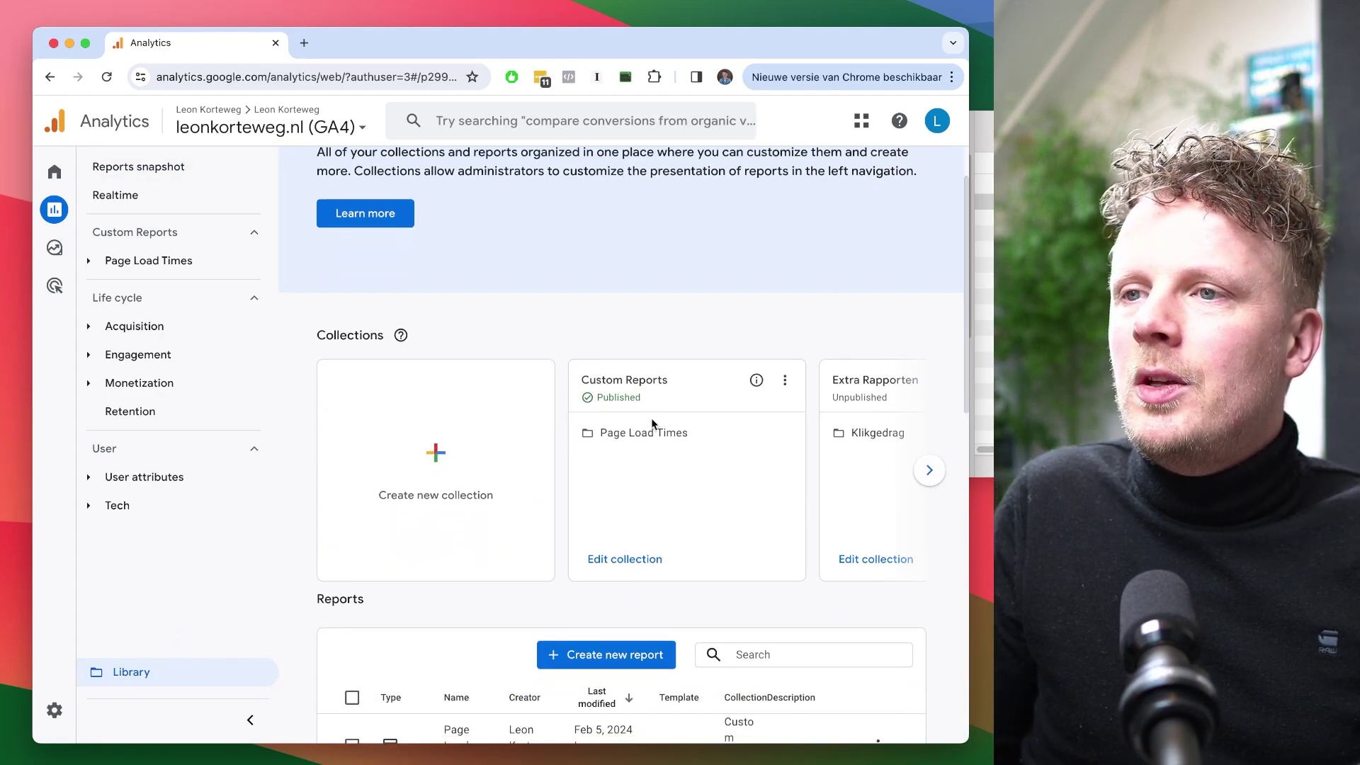
click(627, 567)
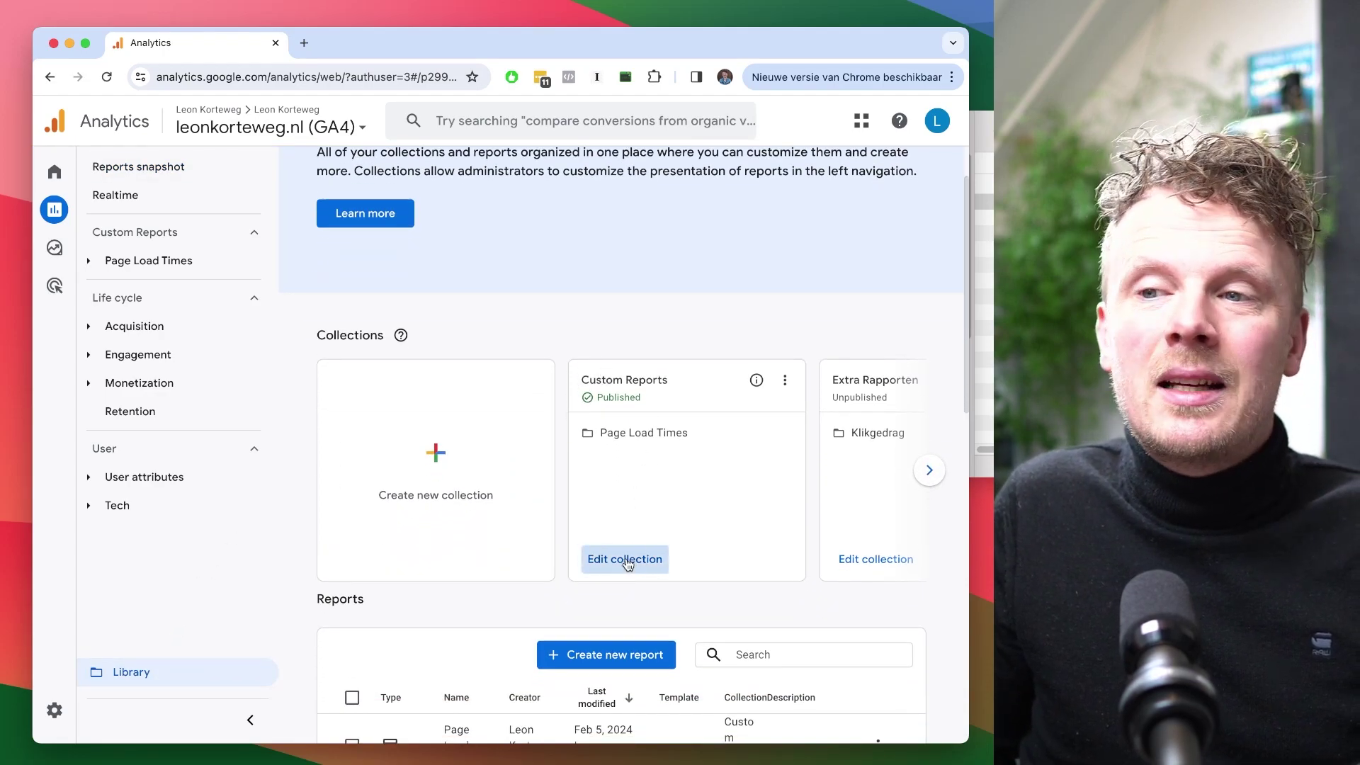
click(305, 425)
Name the new topic 'Outbound clicks' and apply it.
click(295, 453)
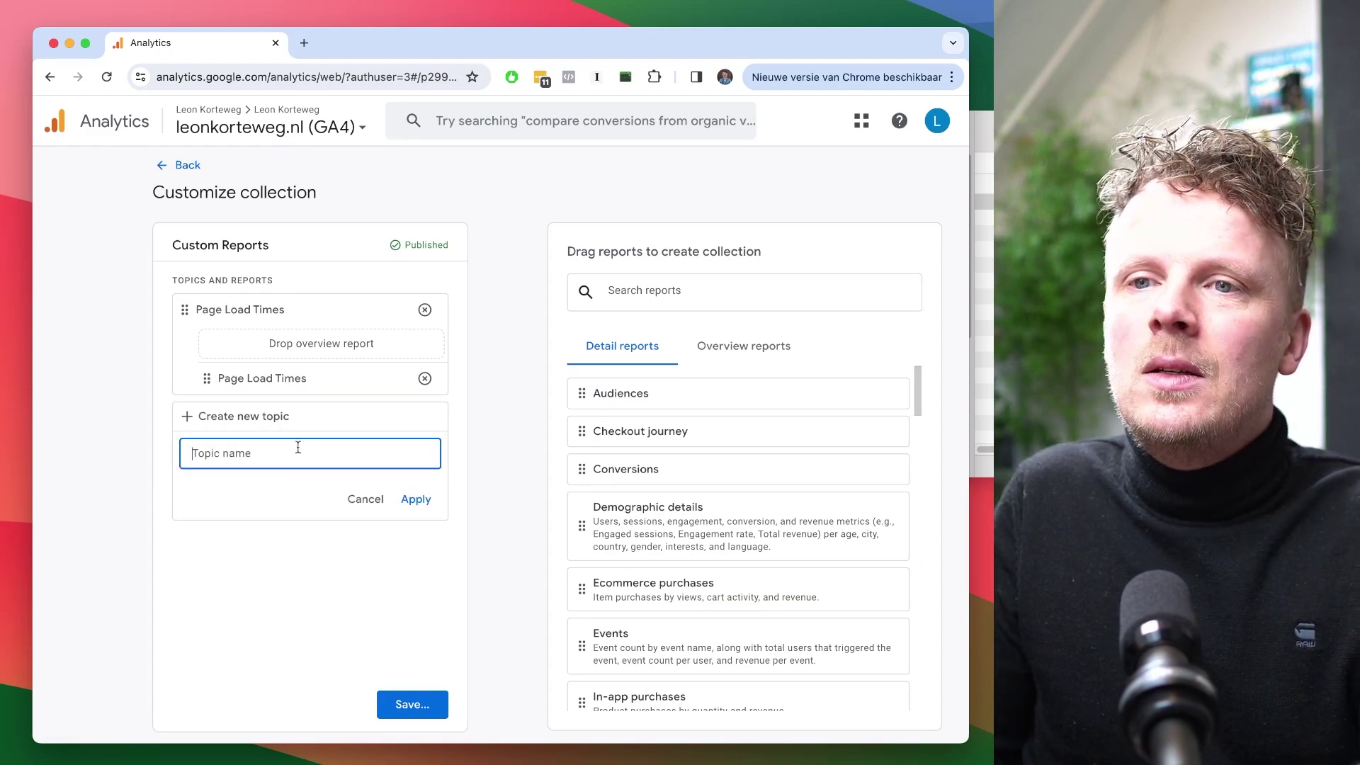
text(Outbound clicks)
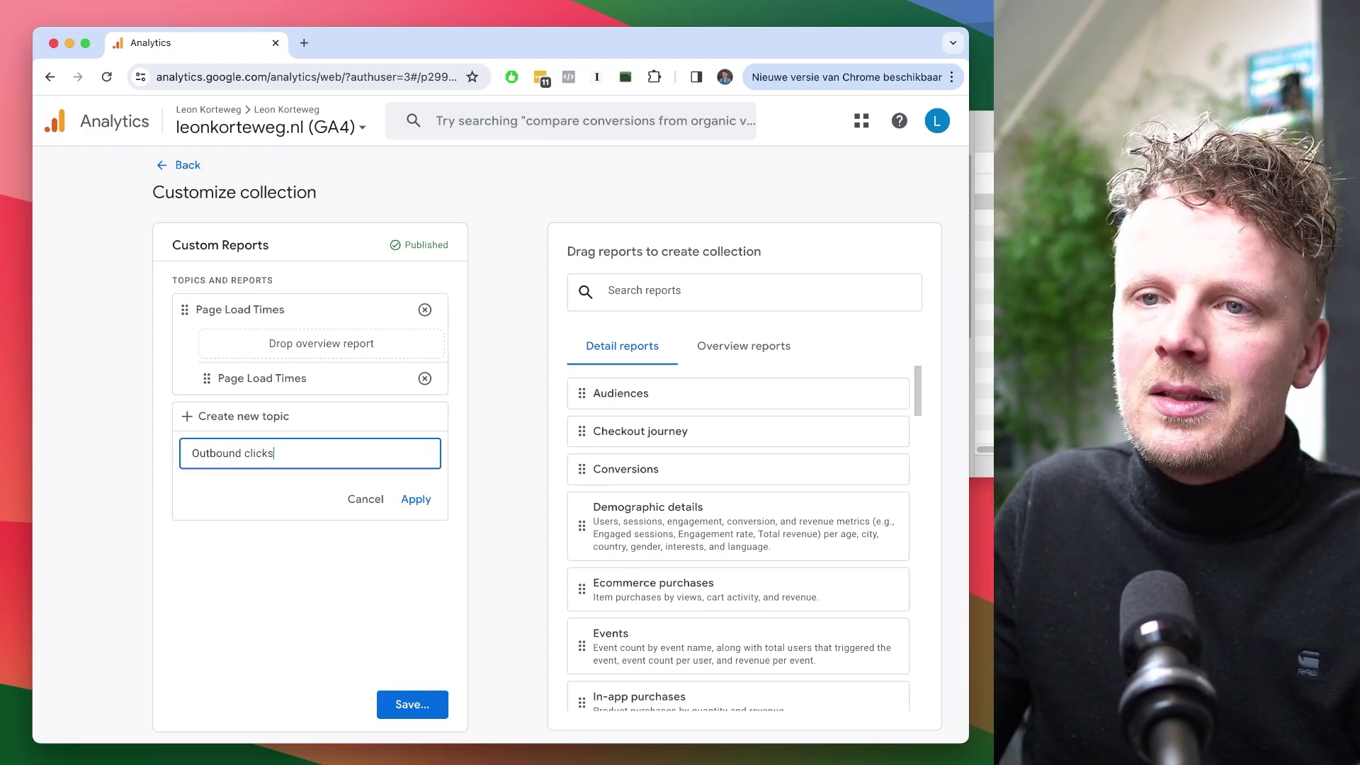
click(422, 500)
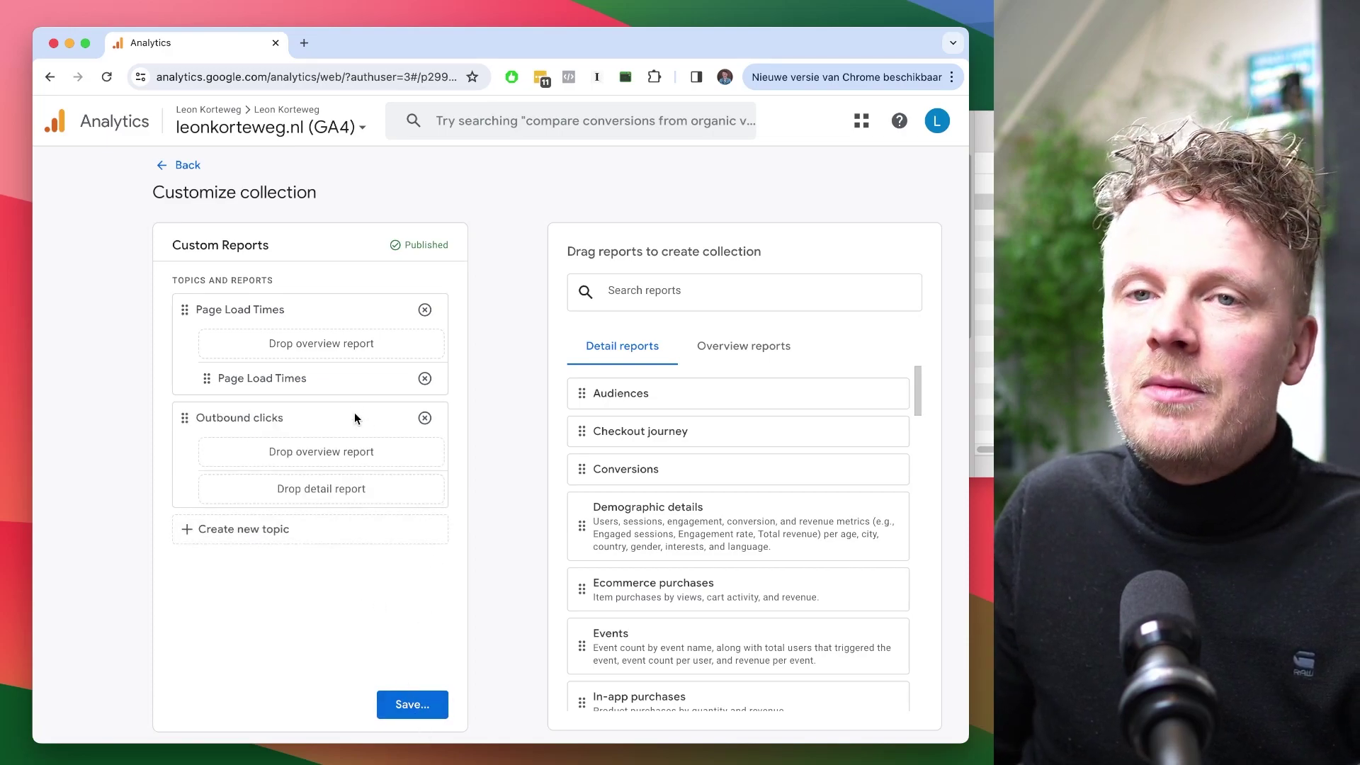
Save the changes to the current Custom Reports collection.
click(419, 707)
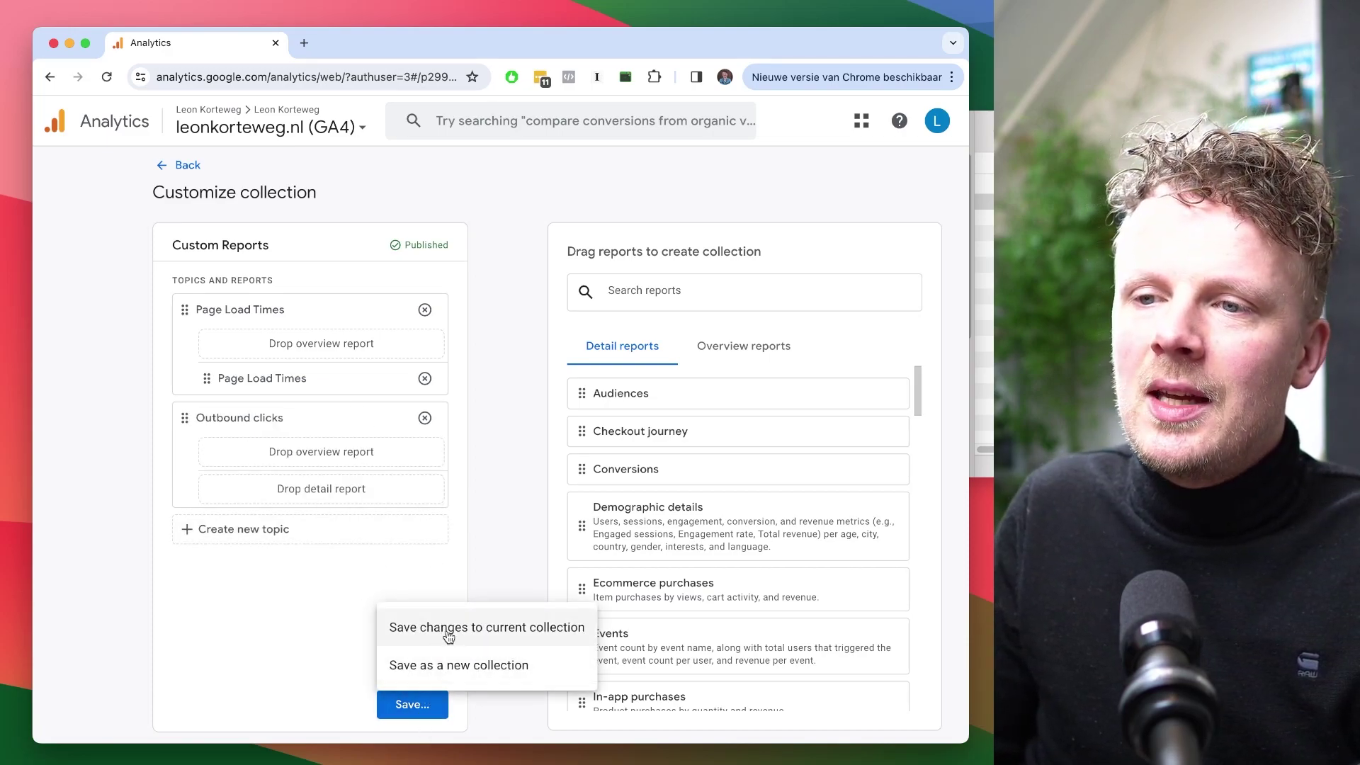
click(449, 628)
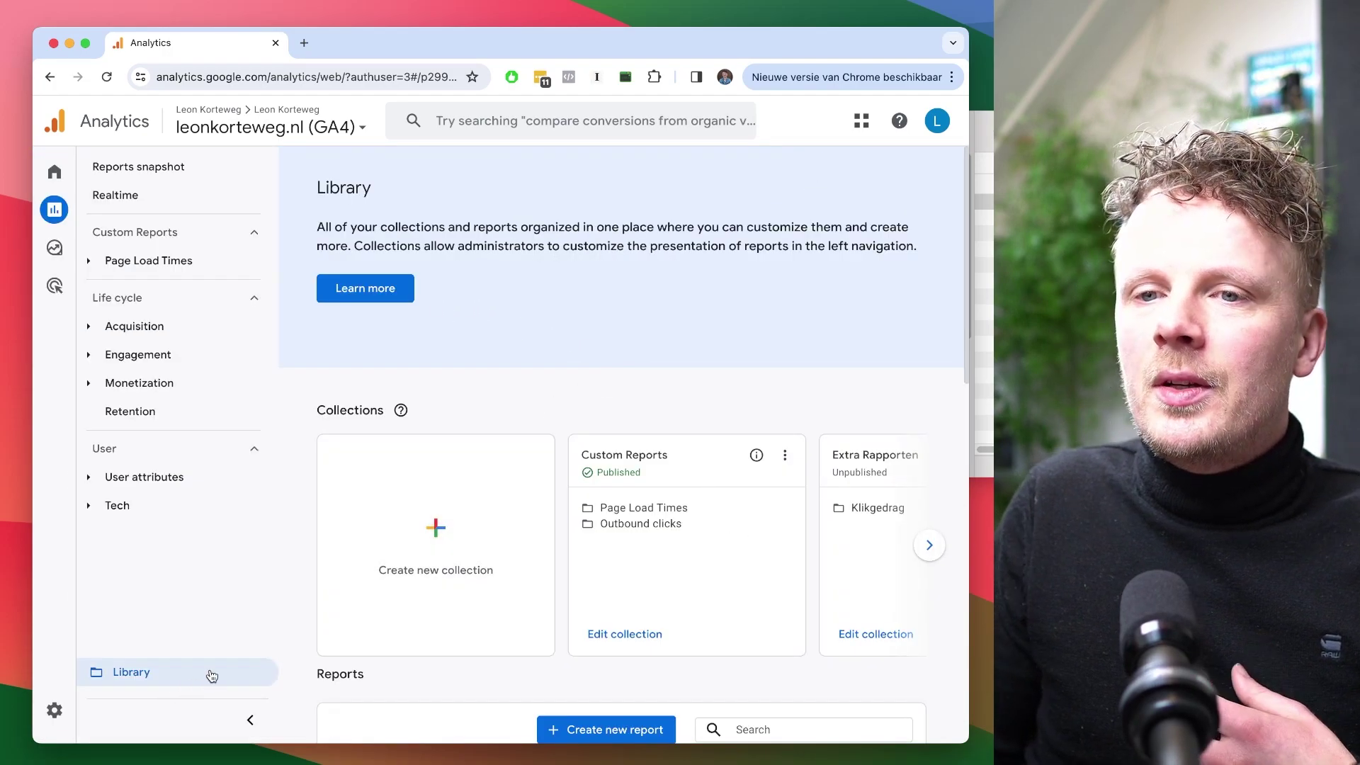
scroll(609, 418, down, 3)
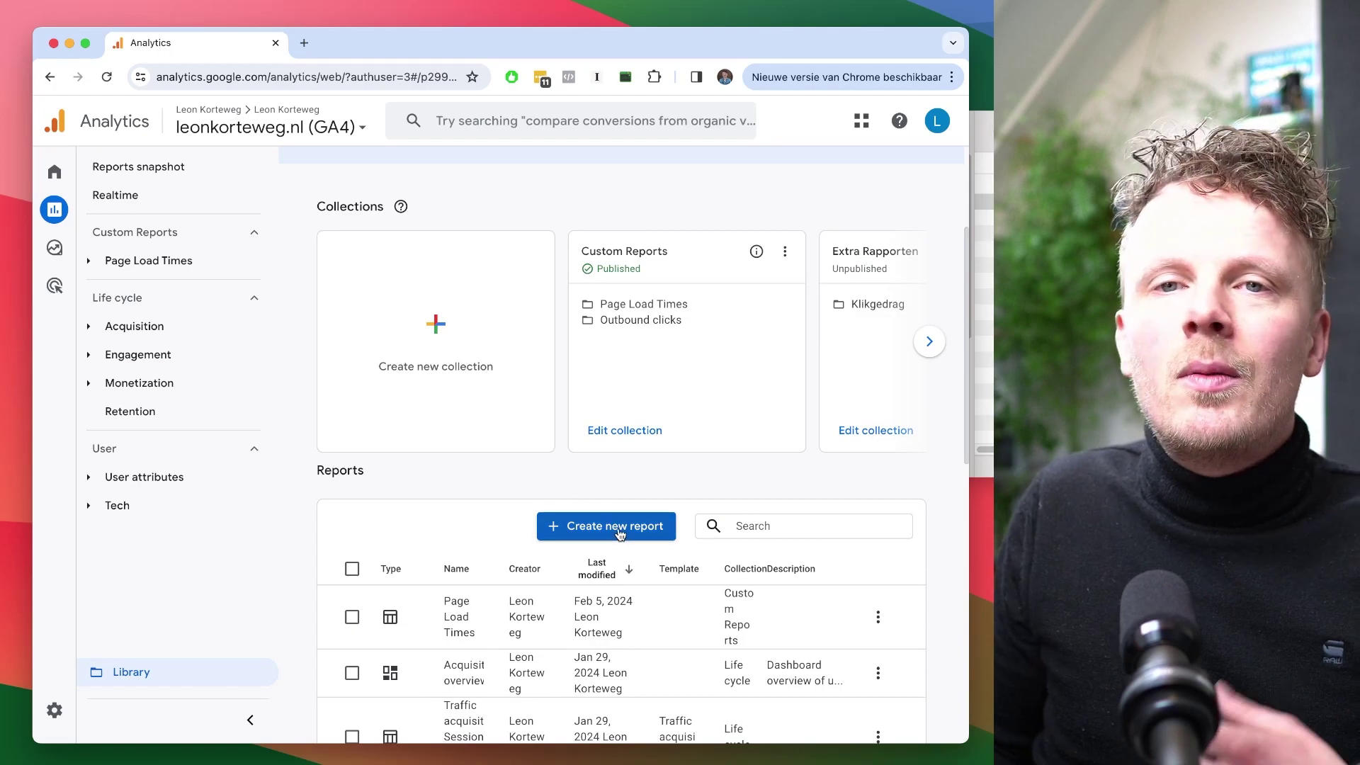
Create a new detail report and add Link URL as its first dimension.
click(620, 534)
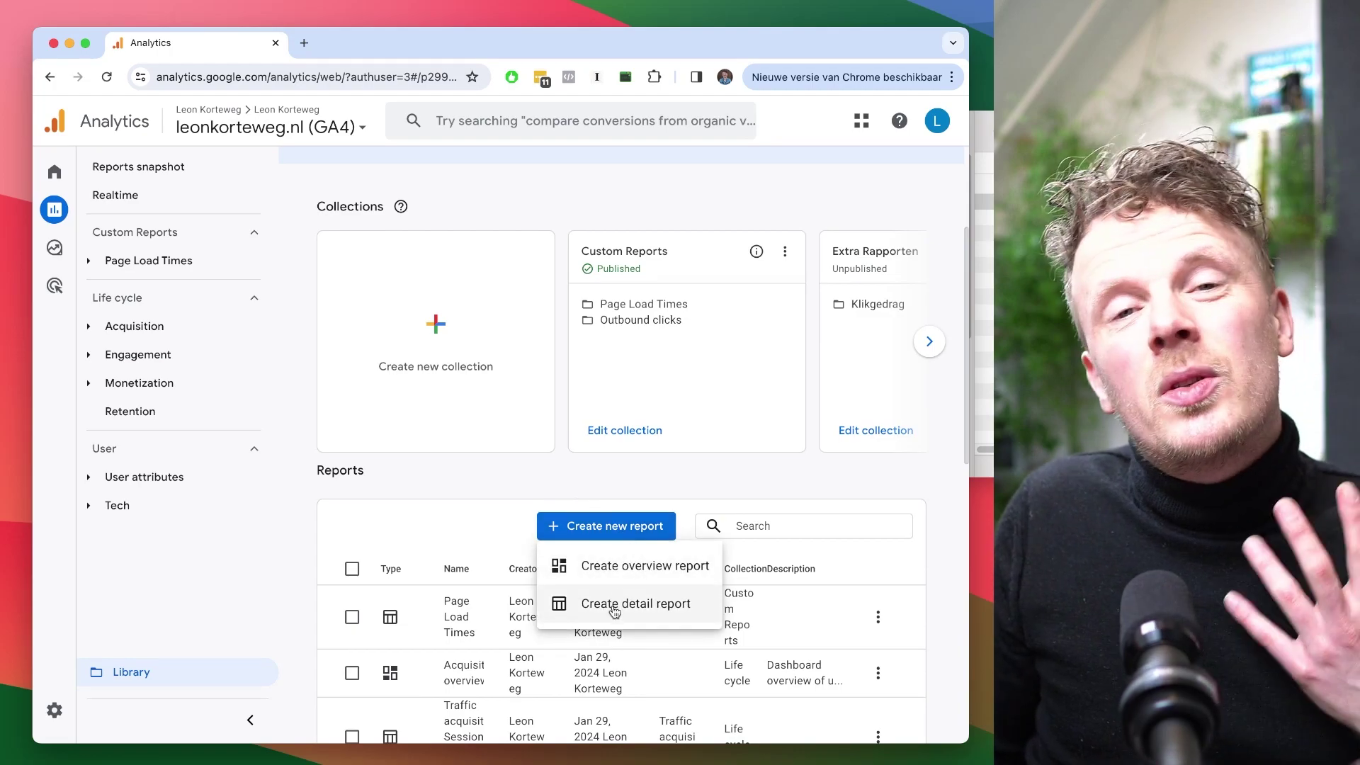
click(615, 603)
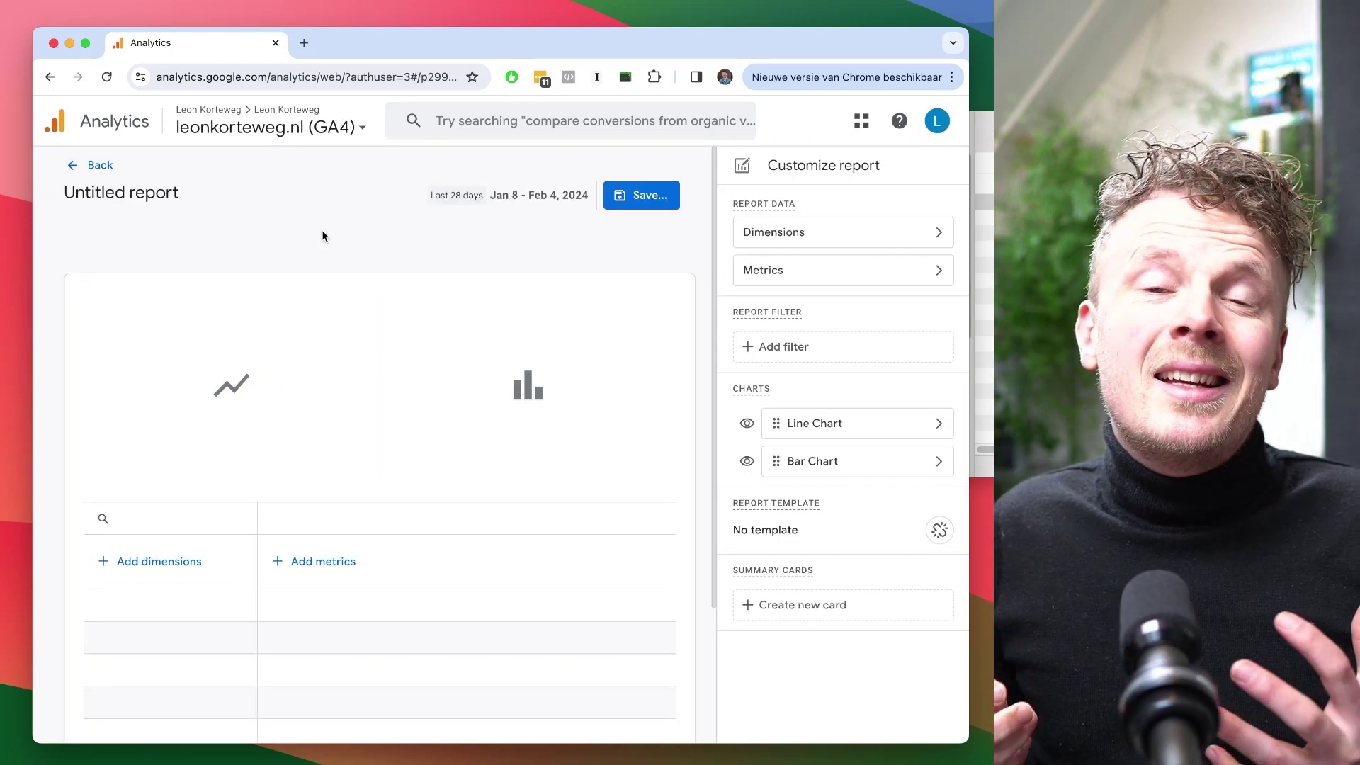
click(853, 241)
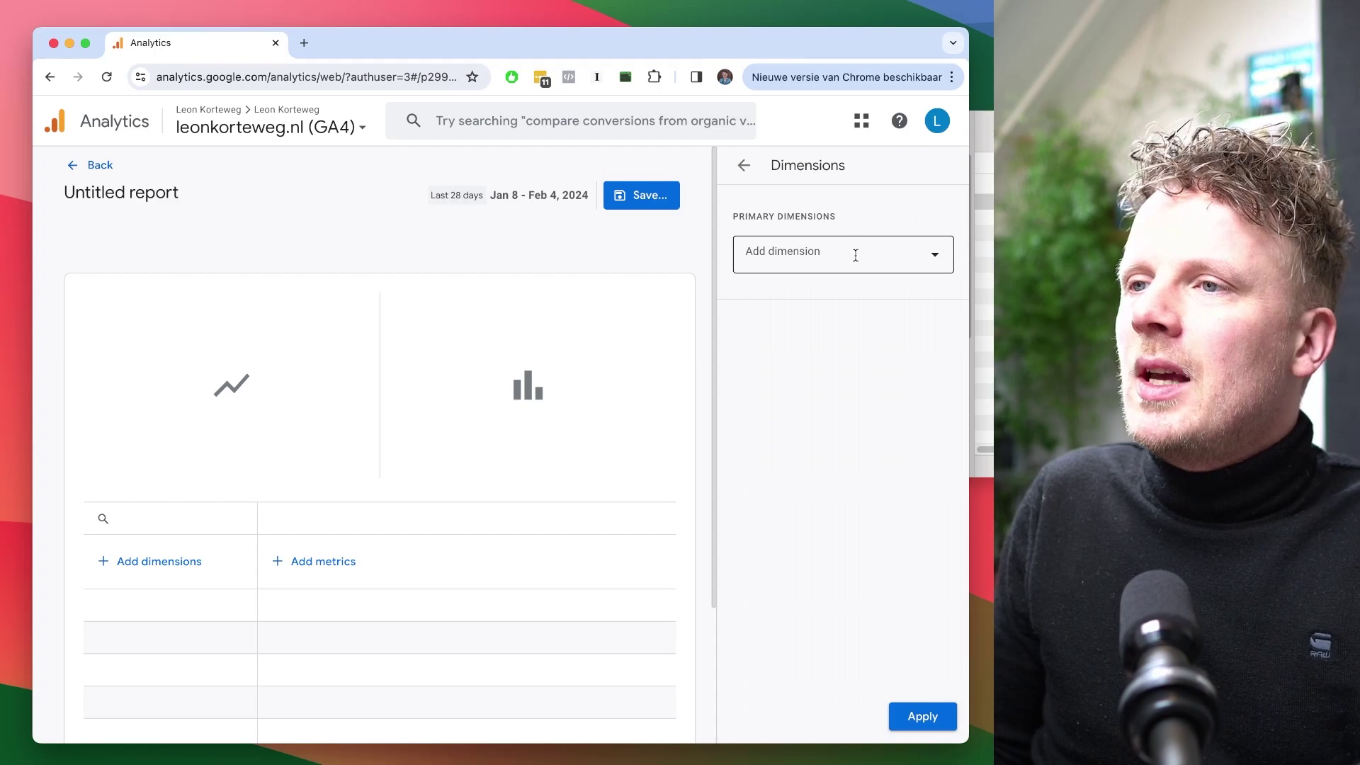
click(853, 259)
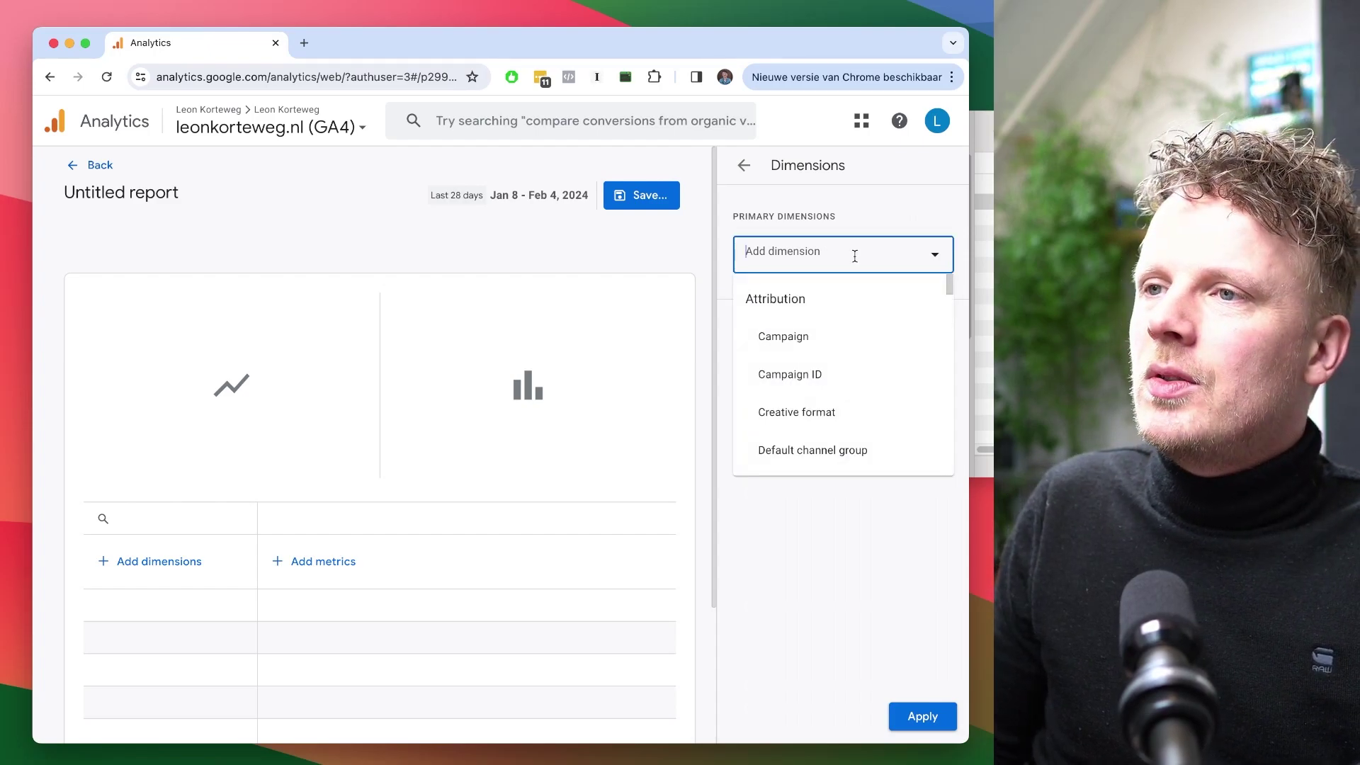
text(link)
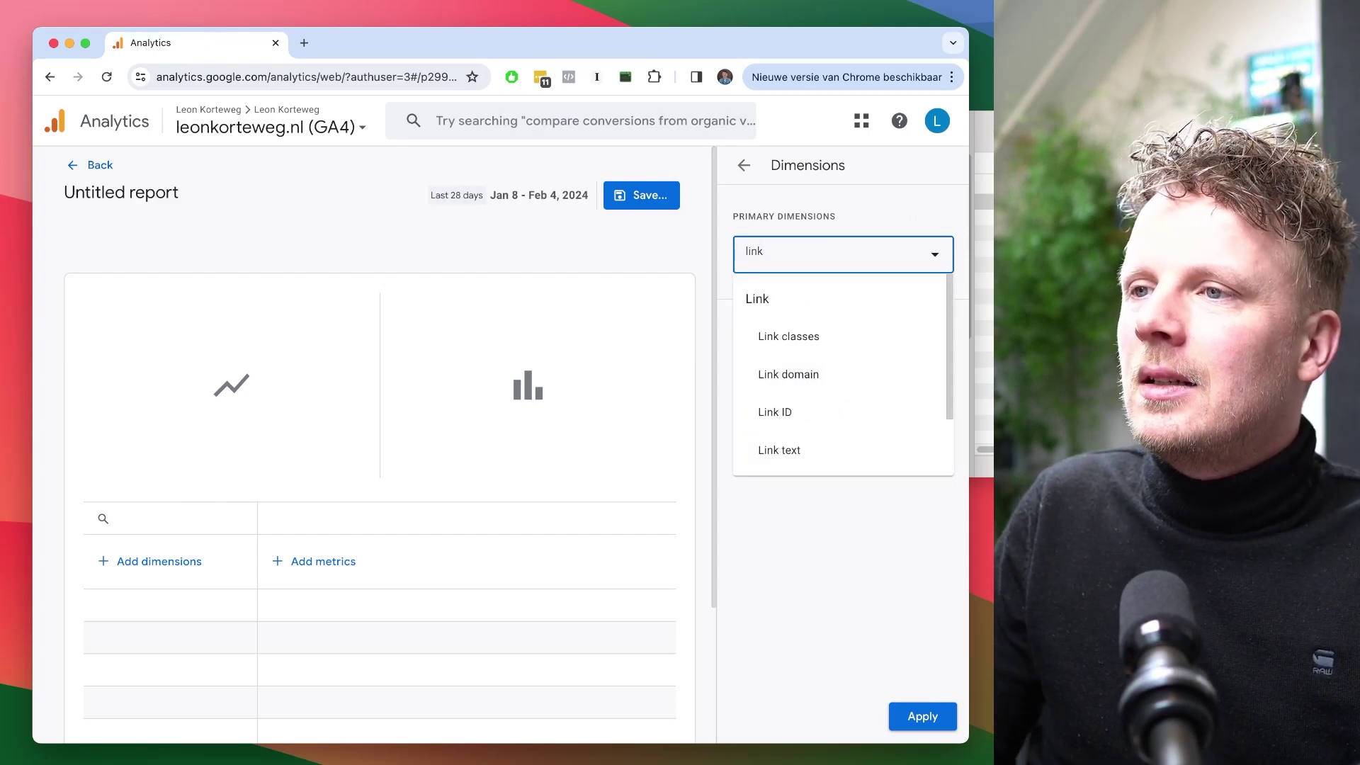
click(819, 412)
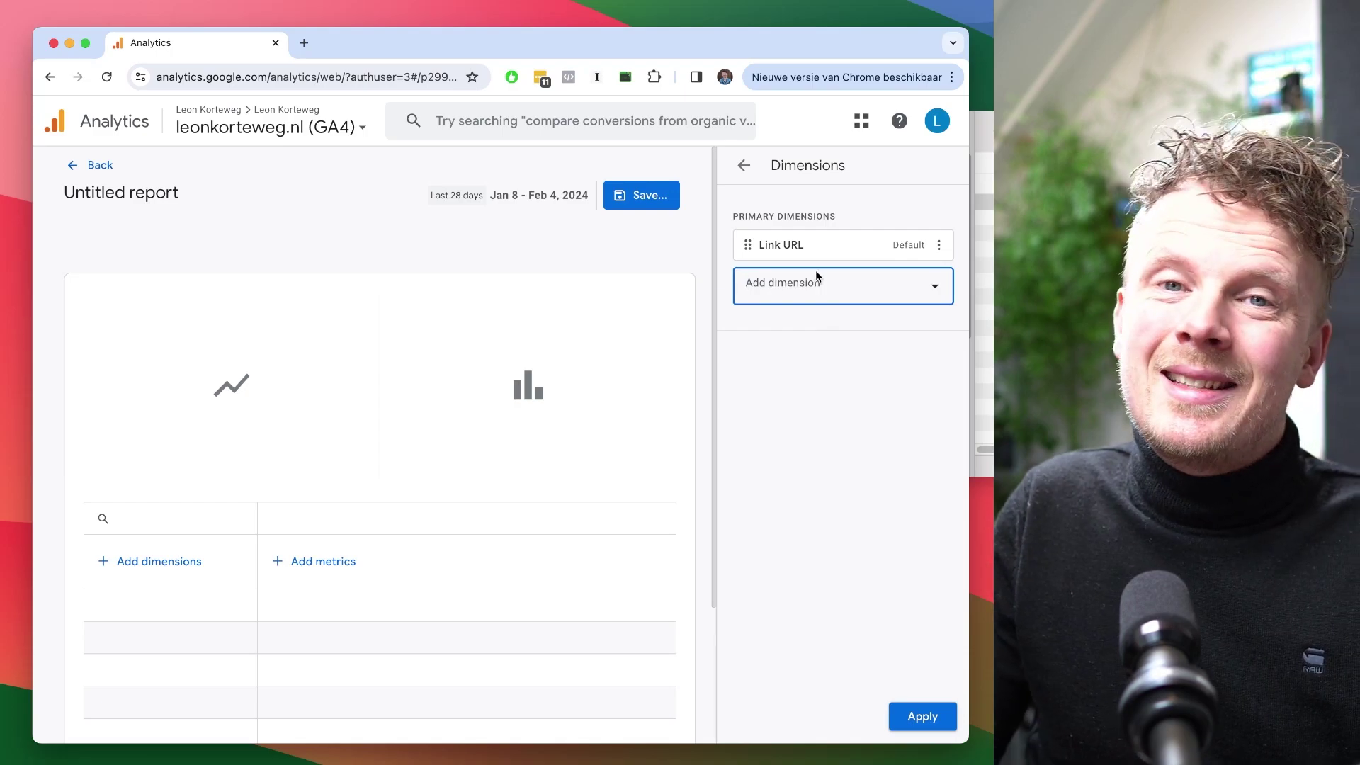
Add Link text, Link ID, Link classes and Link domain dimensions and apply them.
text(link)
click(797, 483)
text(link)
click(771, 481)
text(link)
click(843, 430)
text(link)
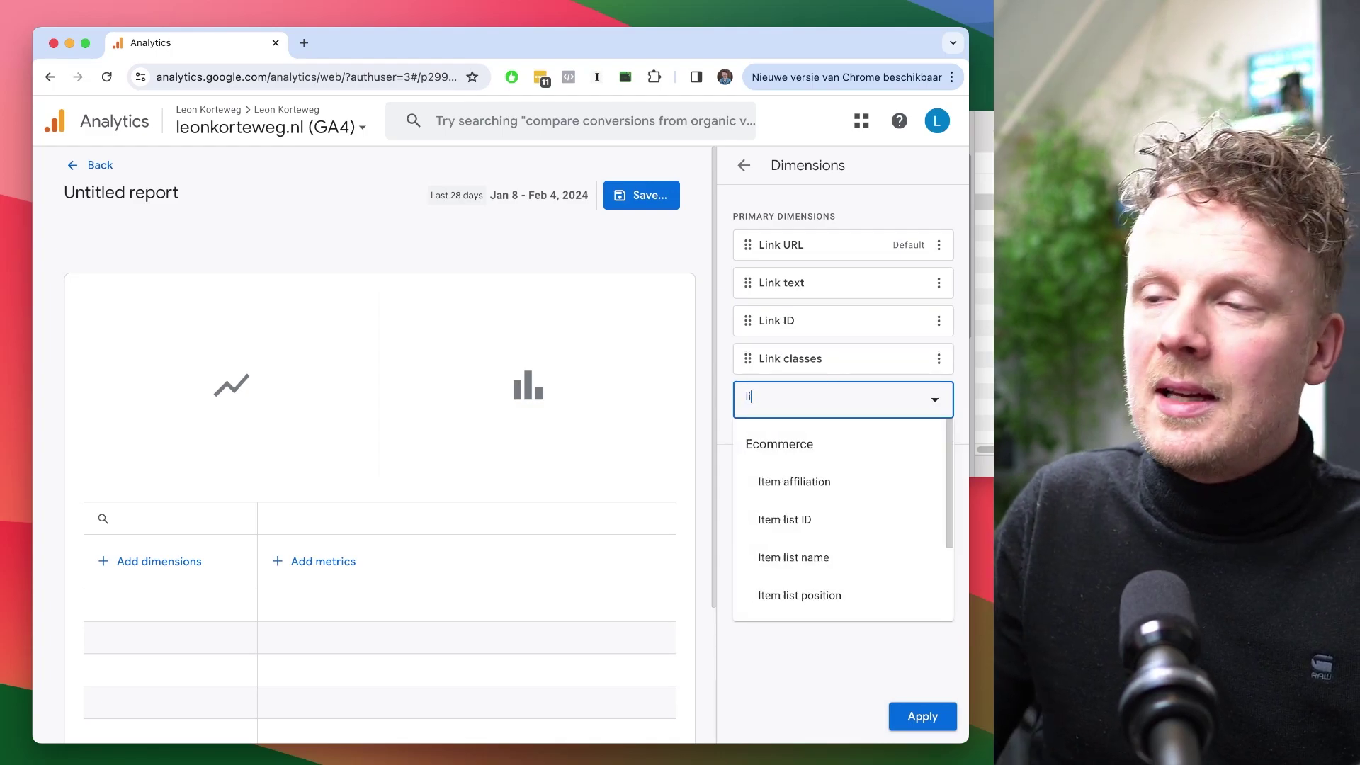
click(827, 460)
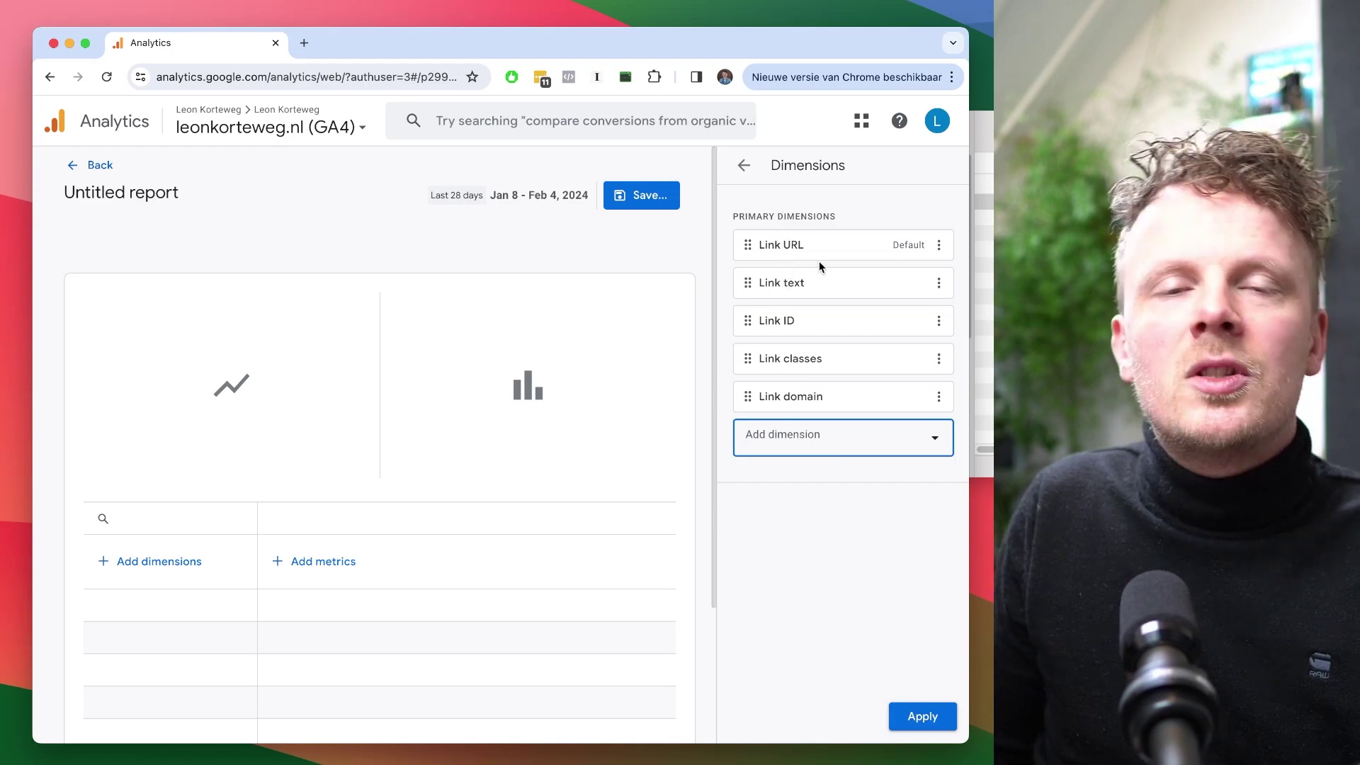
click(924, 717)
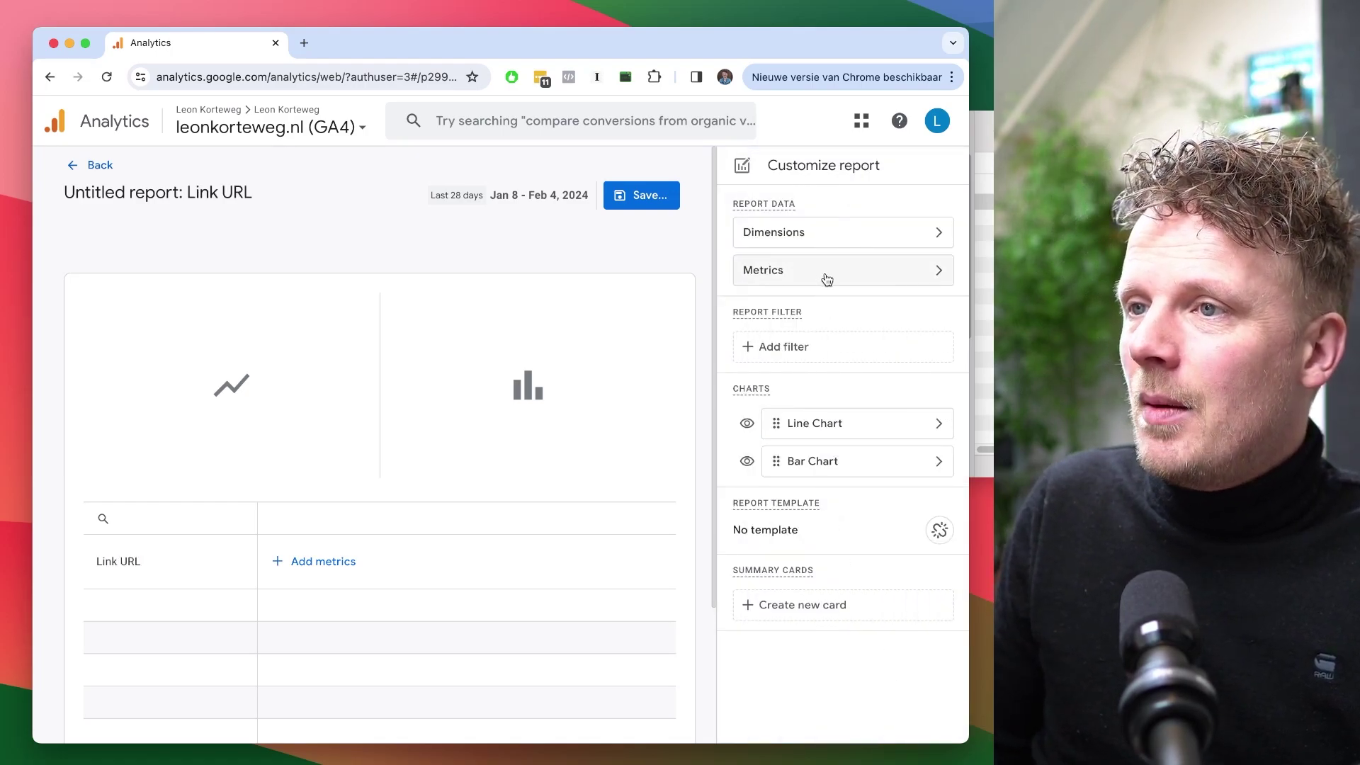
Add Event count and Users as the report's metrics and apply them.
click(827, 276)
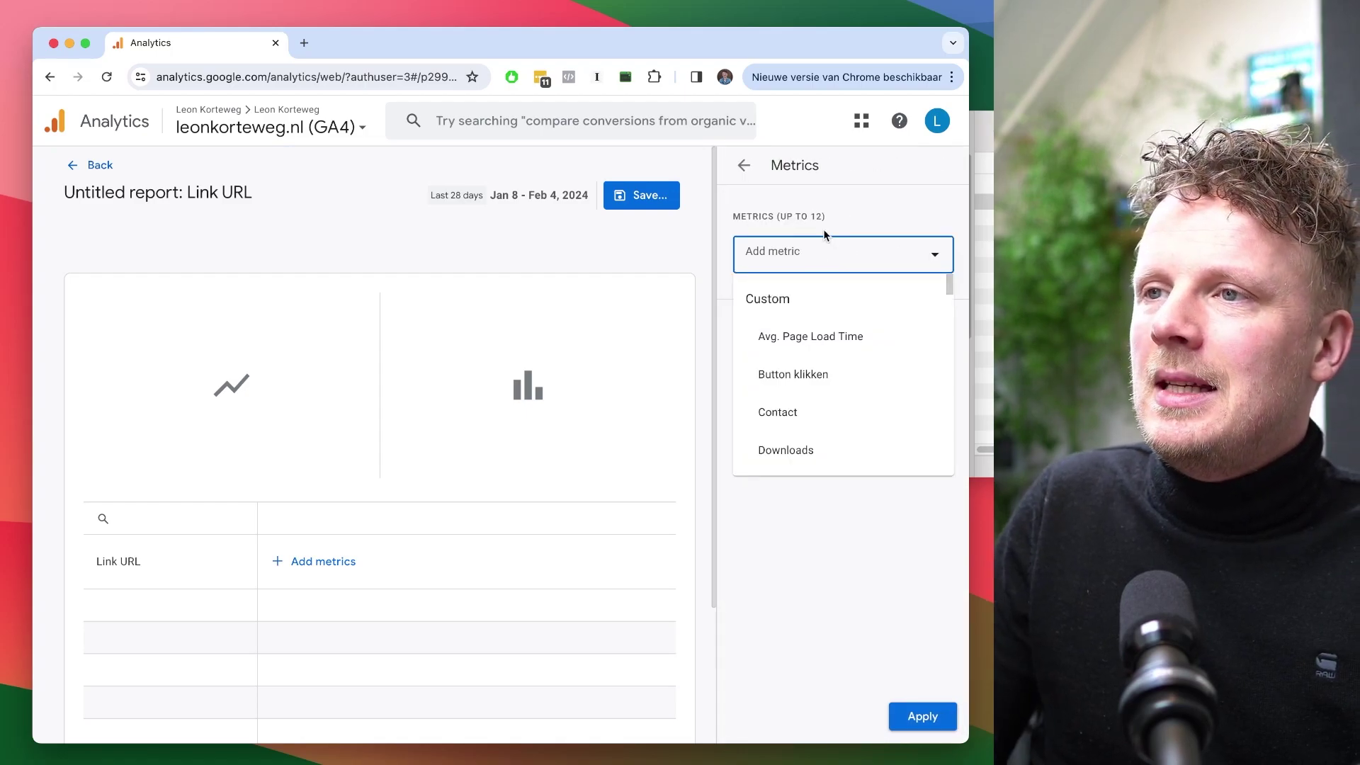
text(events)
key(super+a)
text(event cou)
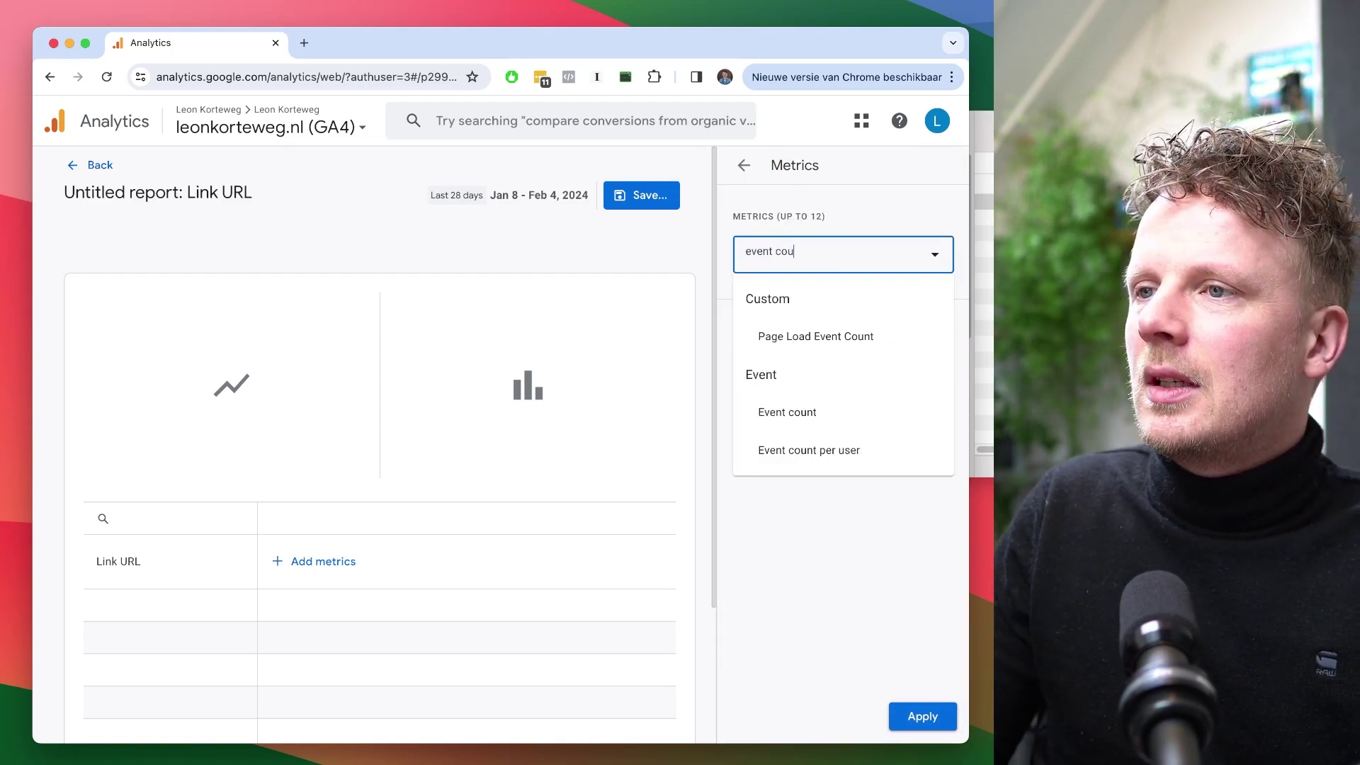
click(774, 417)
text(users)
click(792, 483)
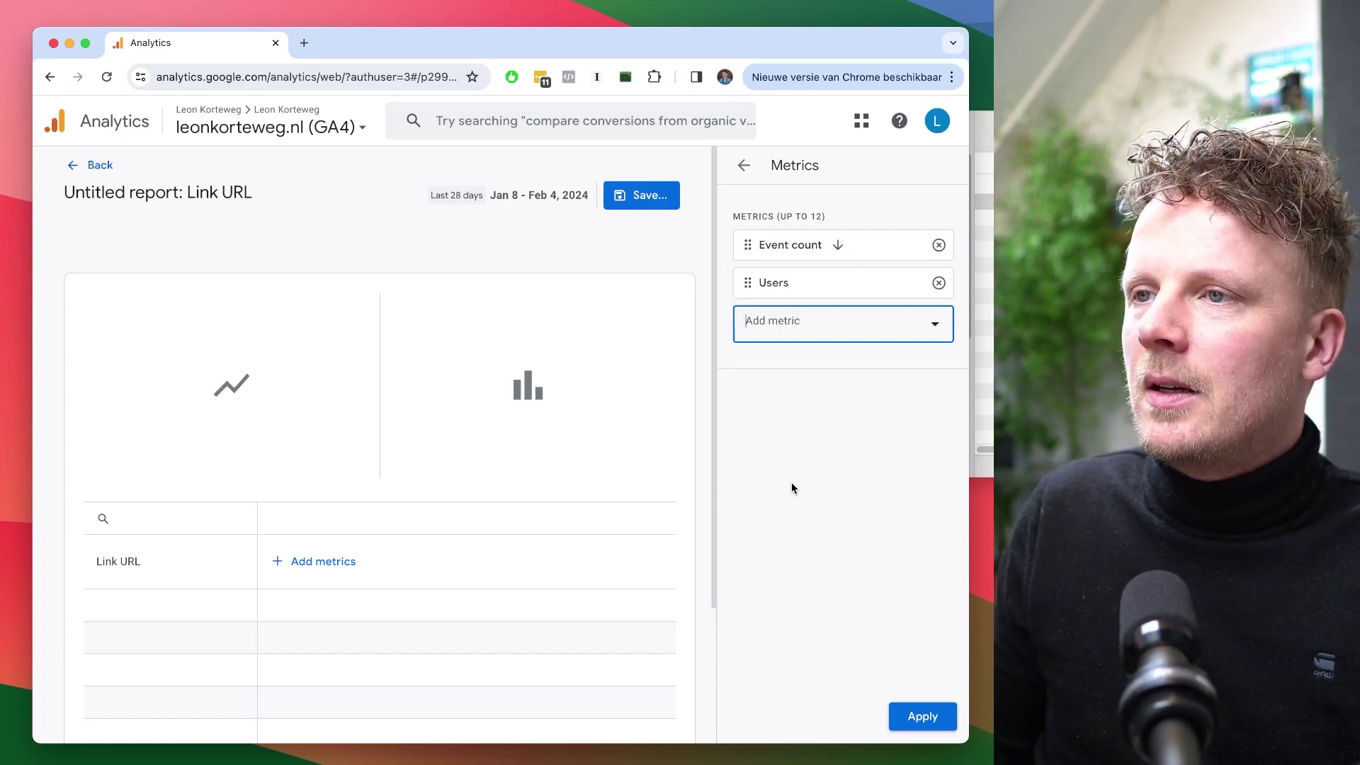
click(922, 716)
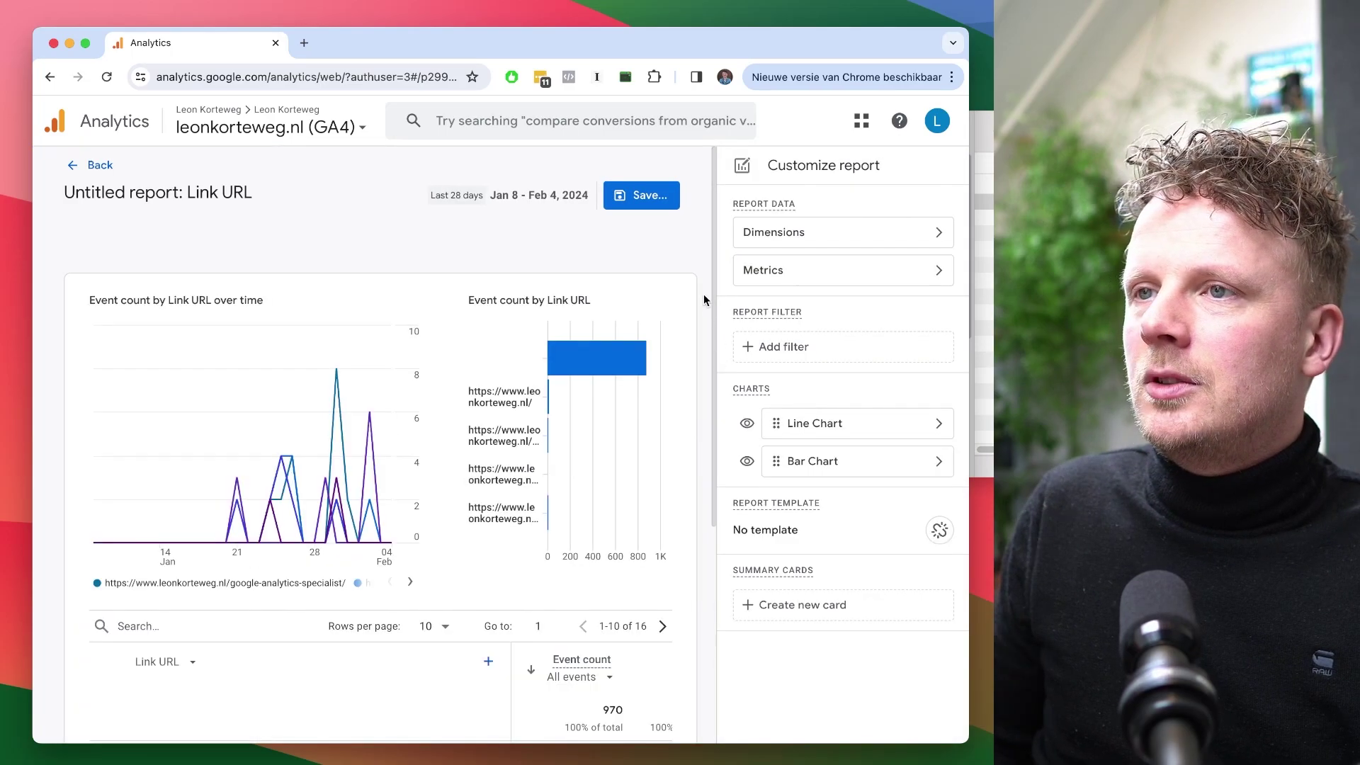
Save the report as a new report named 'Outbound clicks'.
click(672, 210)
text(Outbound)
click(630, 527)
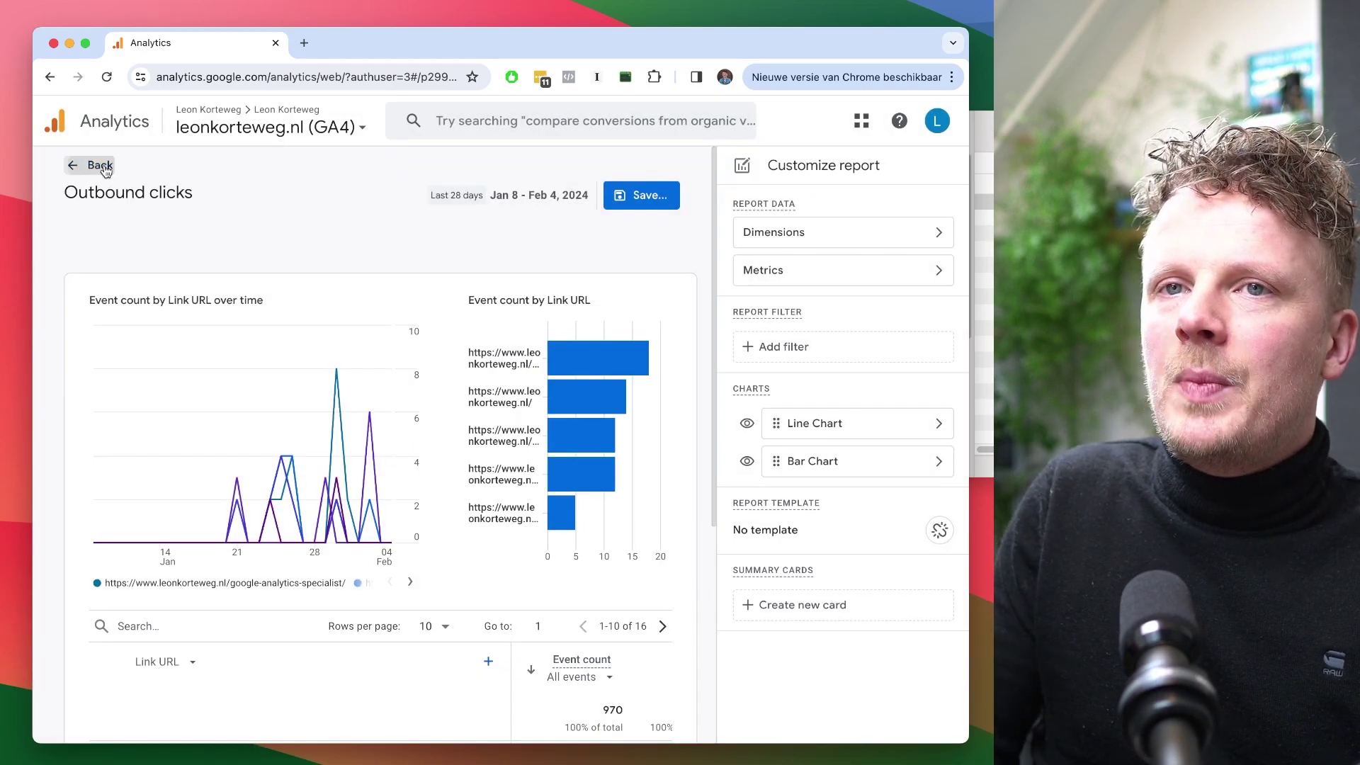
click(100, 166)
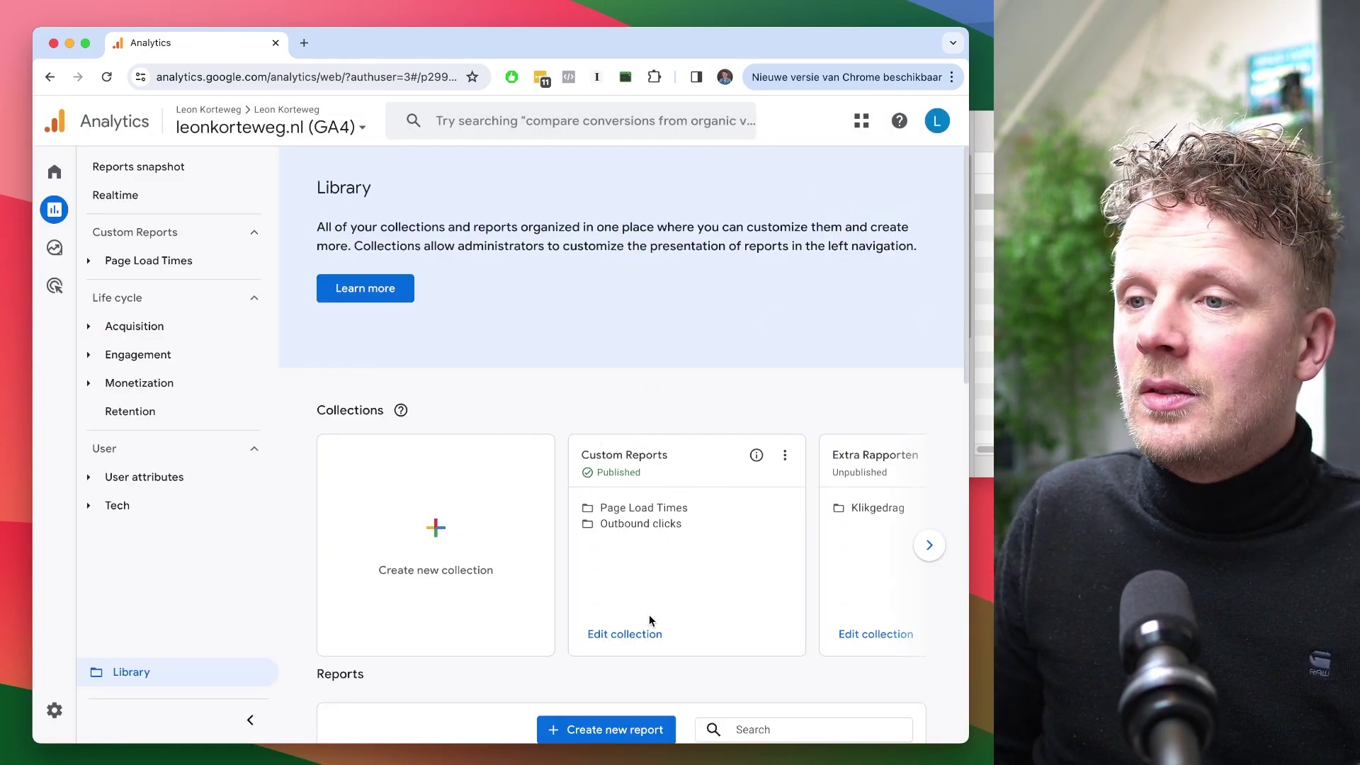
Drag the Outbound clicks report into its topic and save the Custom Reports collection.
click(627, 634)
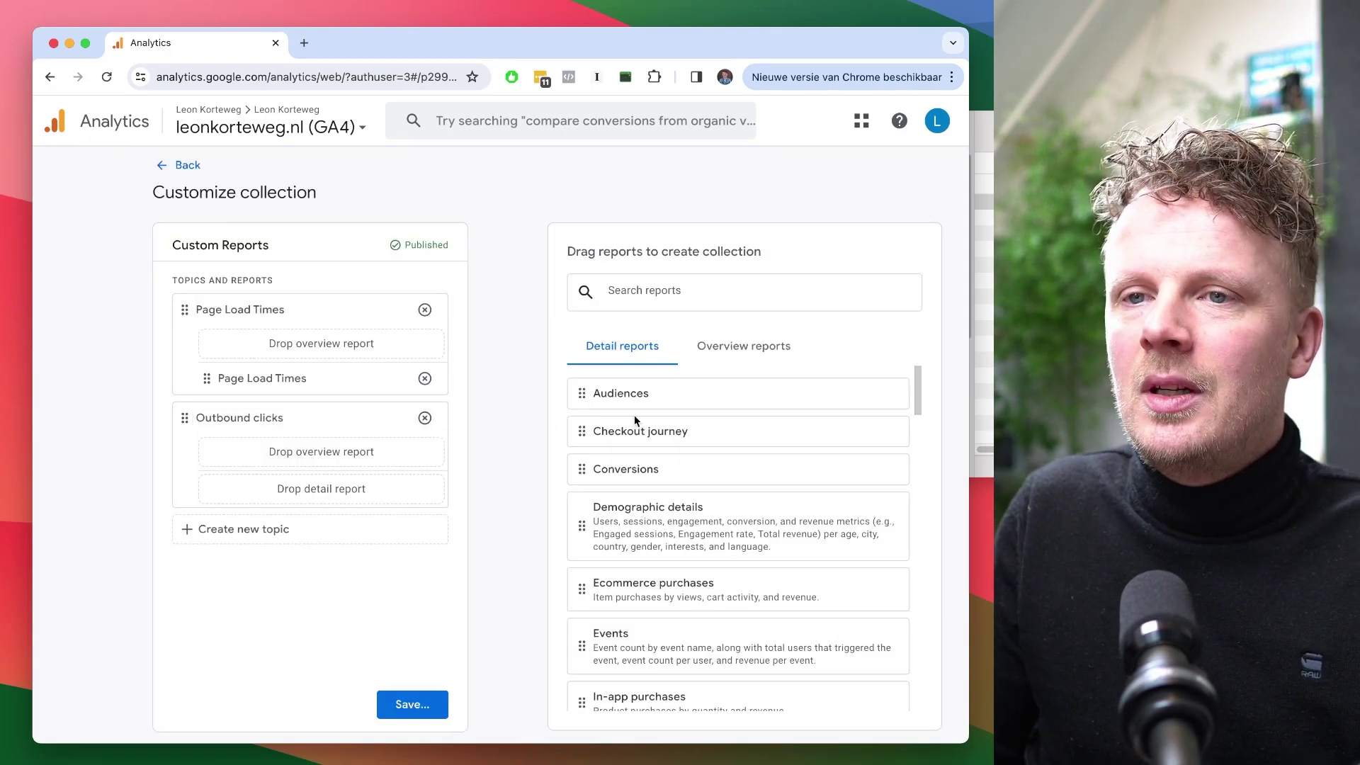
click(709, 291)
text(outb)
drag(637, 393, 322, 489)
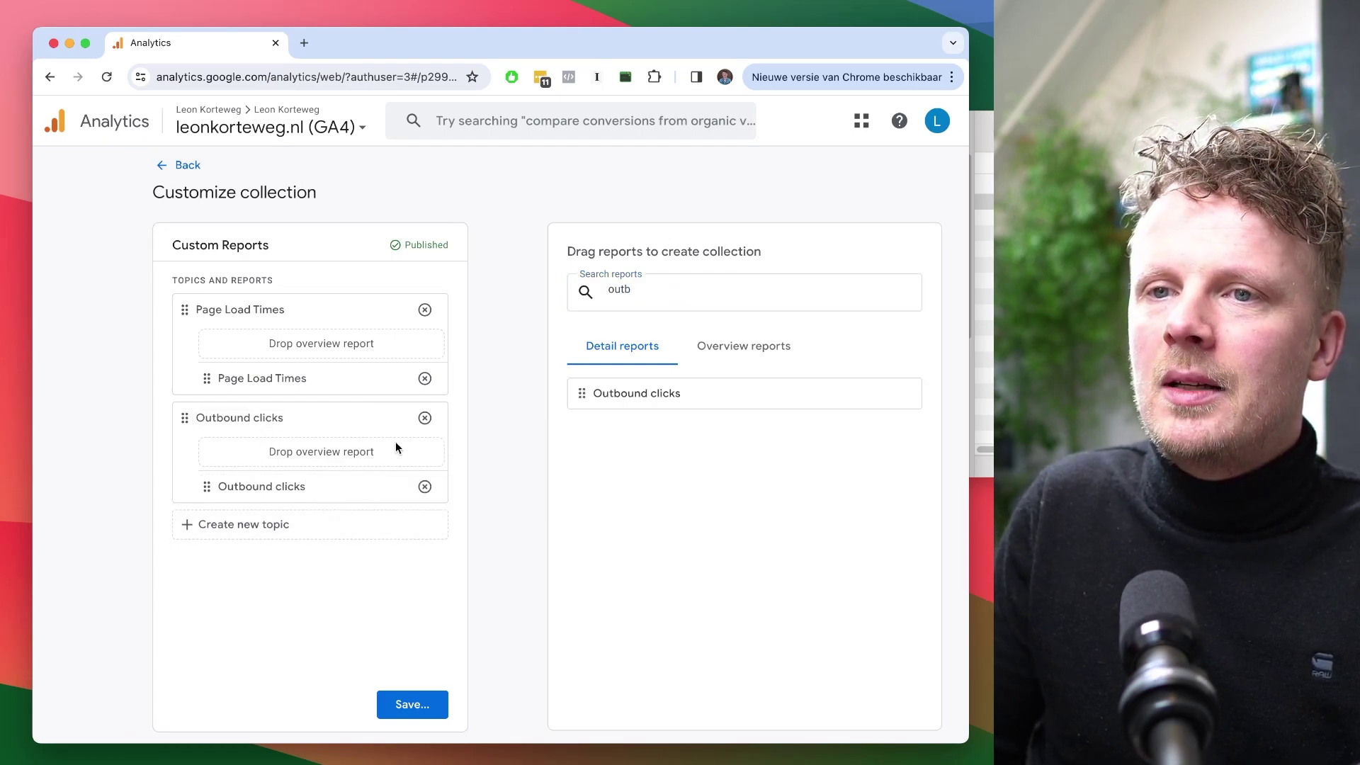
click(432, 704)
click(454, 632)
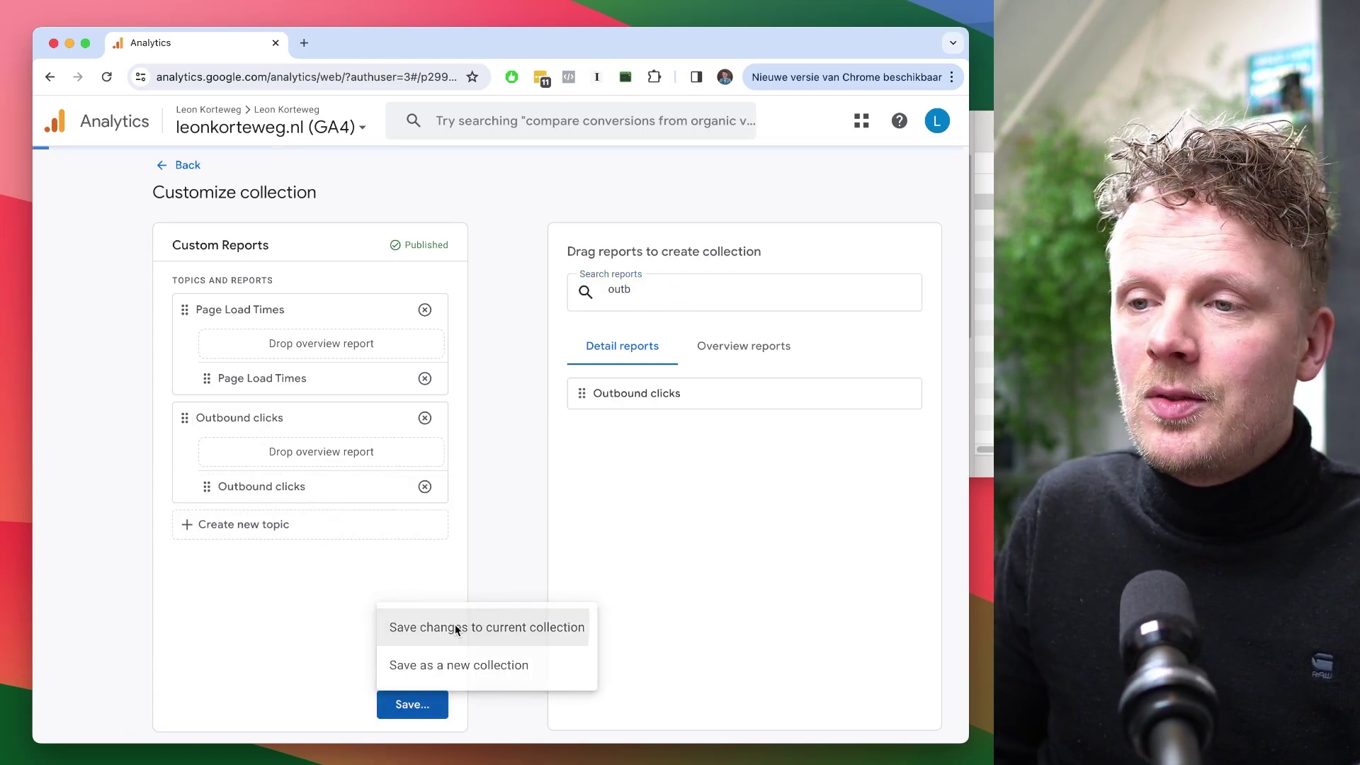
click(190, 172)
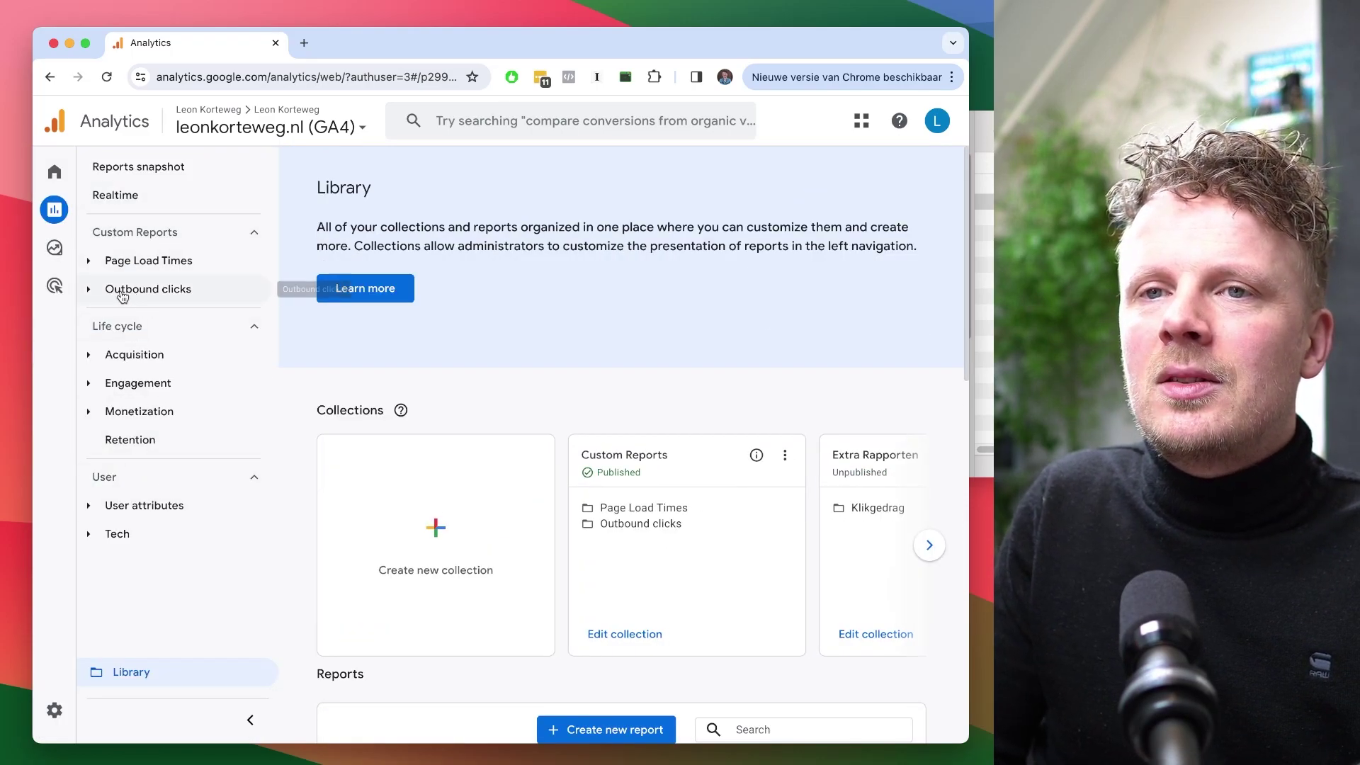
Open the Outbound clicks report from the Custom Reports navigation.
click(129, 290)
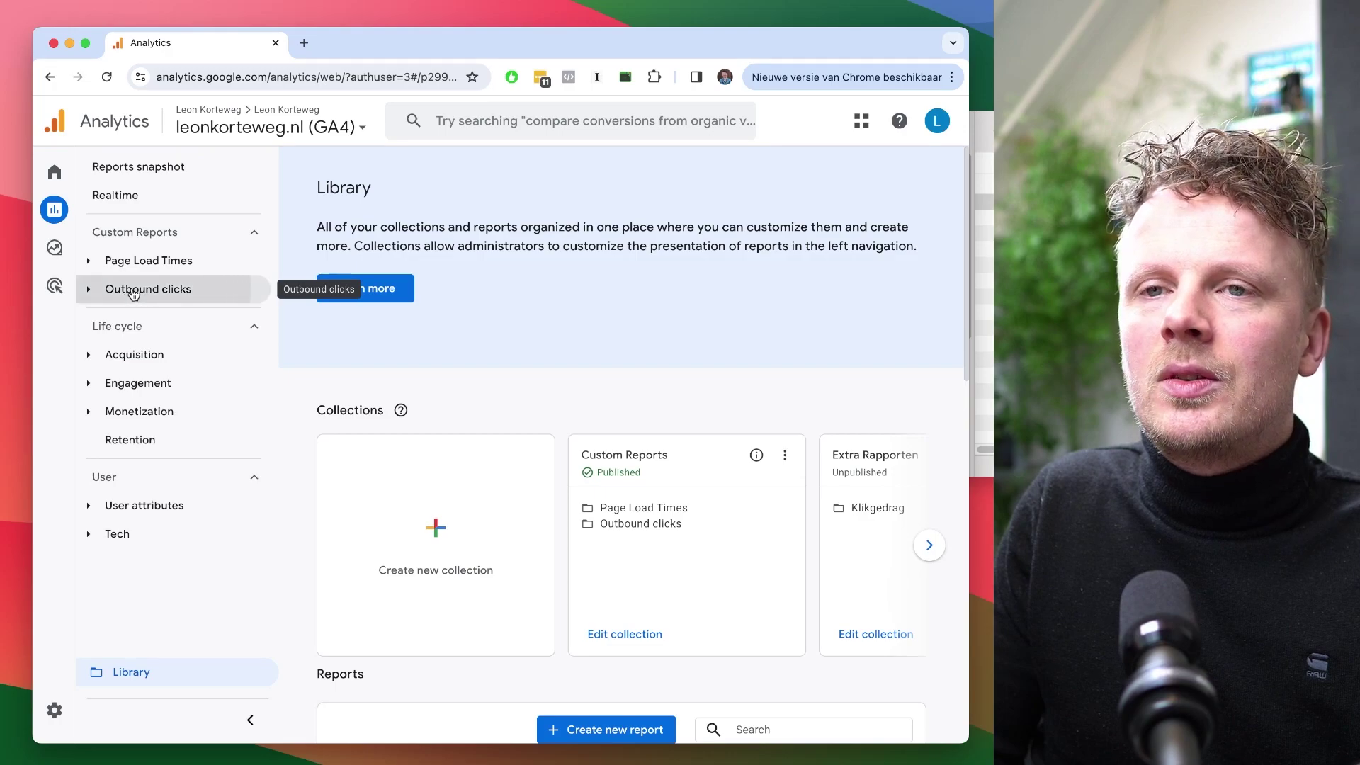
click(139, 319)
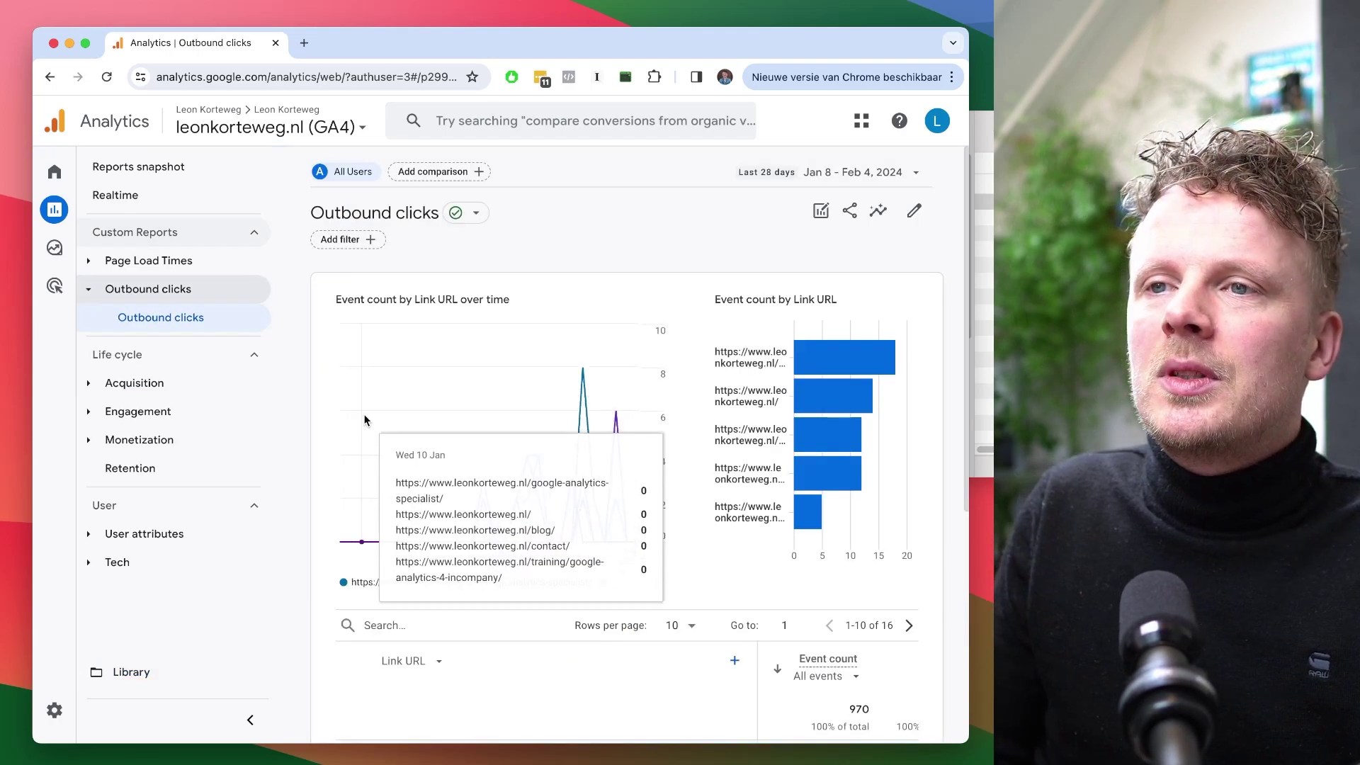
scroll(360, 414, down, 5)
scroll(388, 571, down, 2)
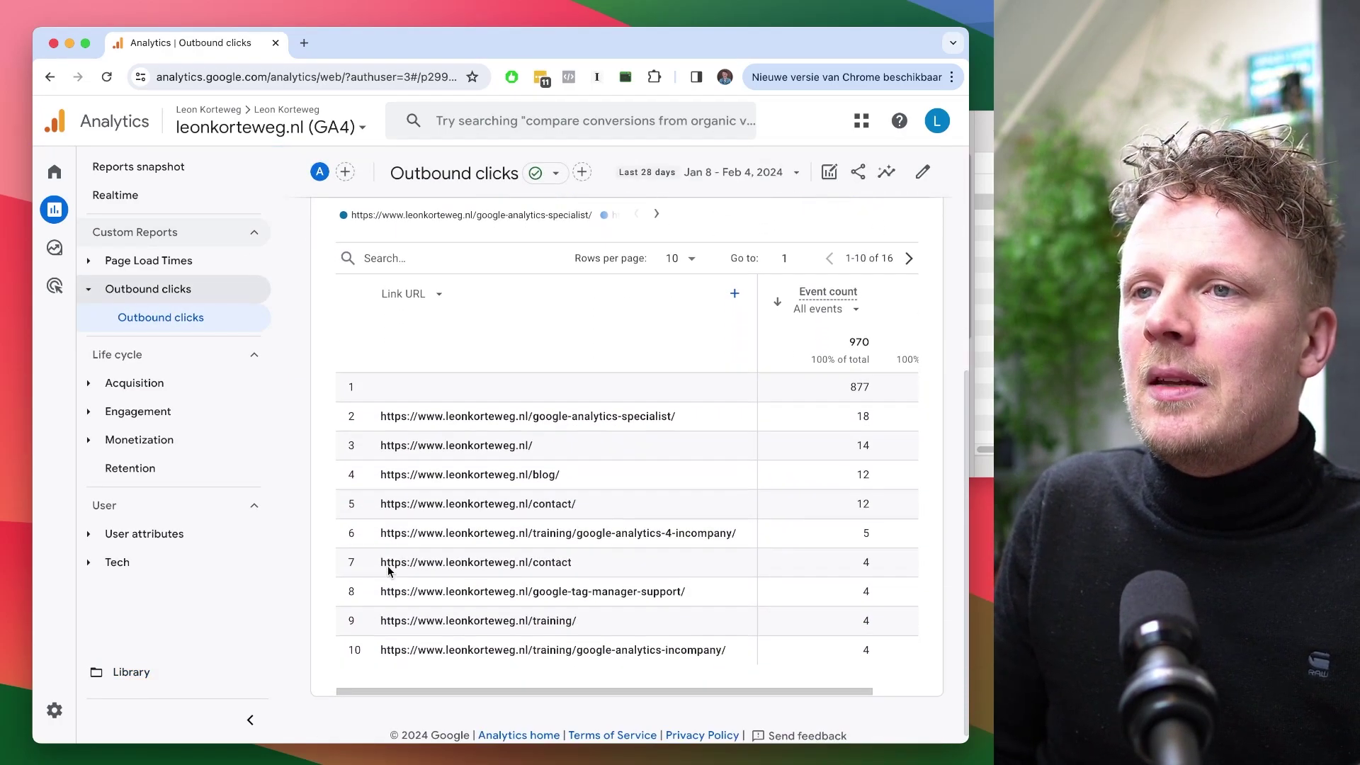
Filter Event count to the click event and reopen the event list.
click(826, 313)
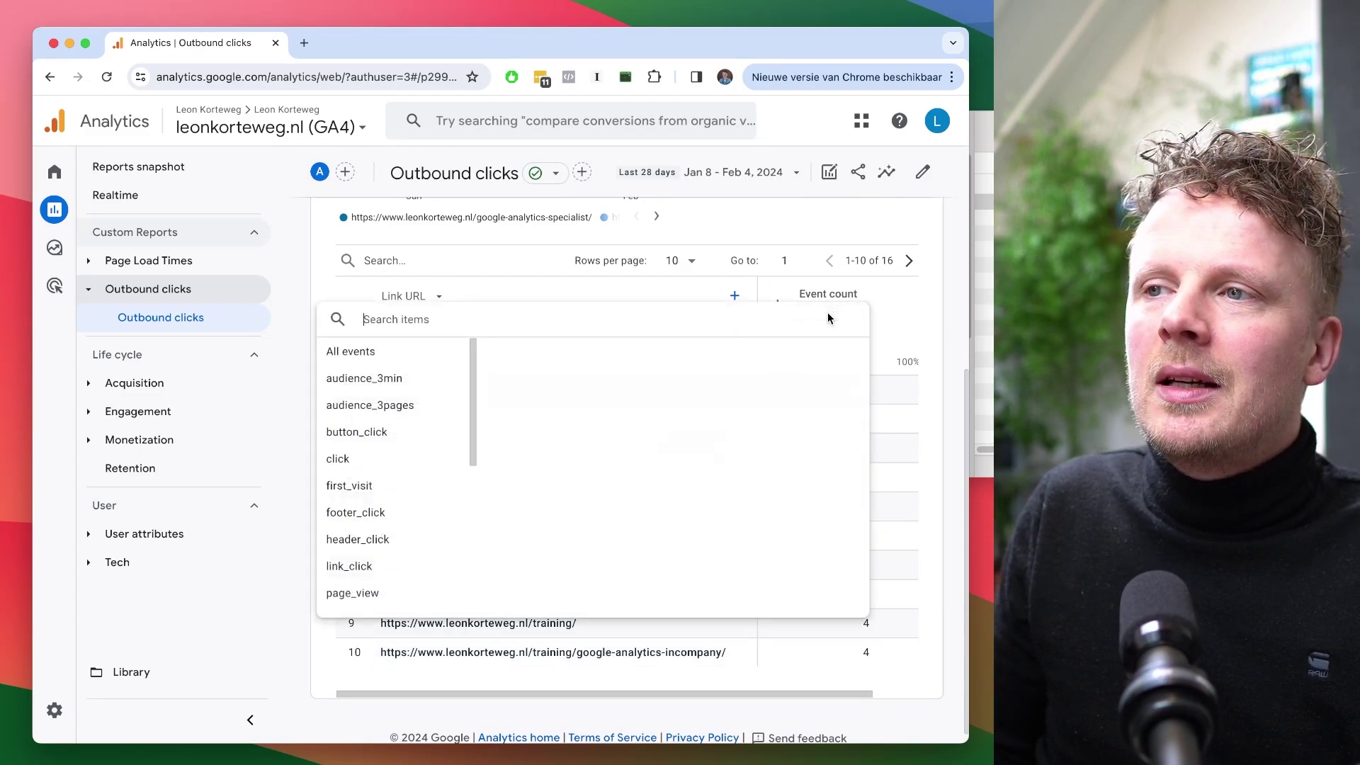
click(371, 466)
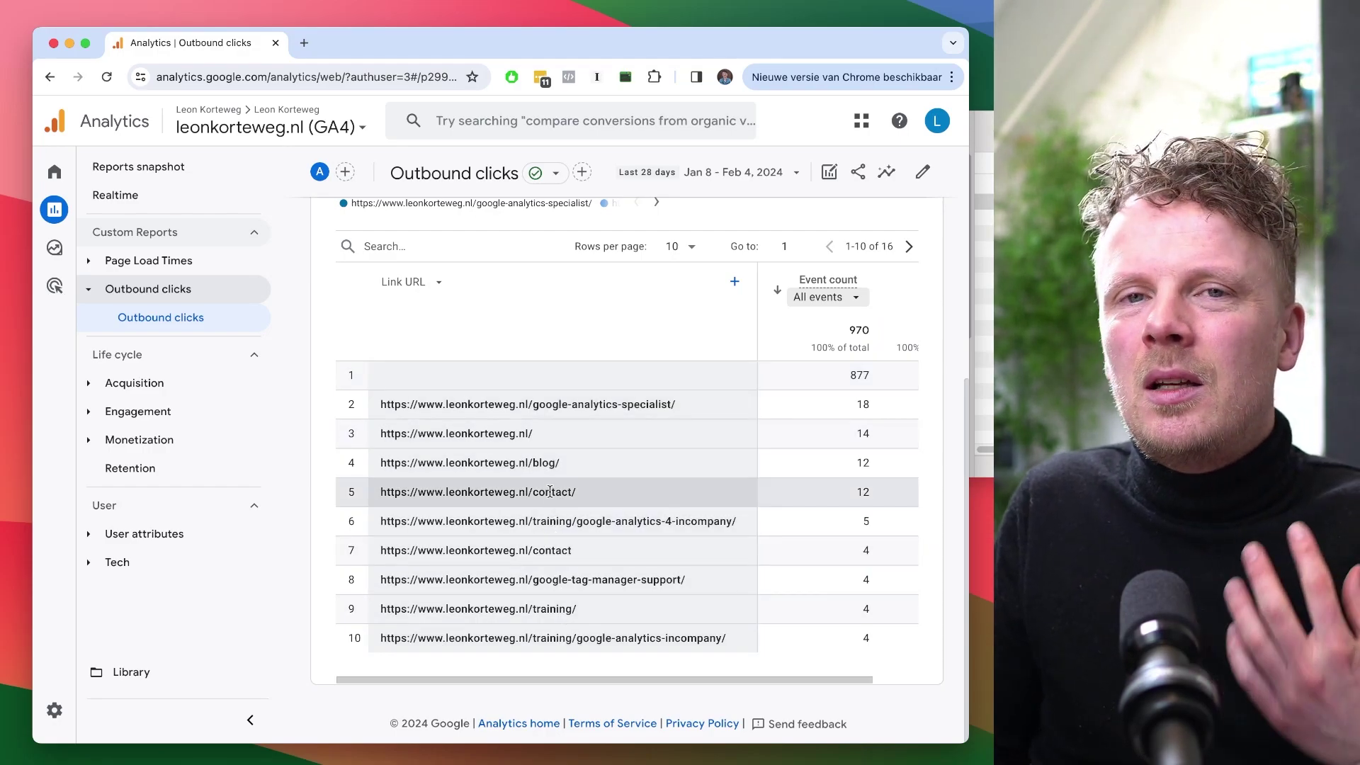
click(826, 296)
scroll(423, 505, down, 5)
scroll(423, 506, up, 5)
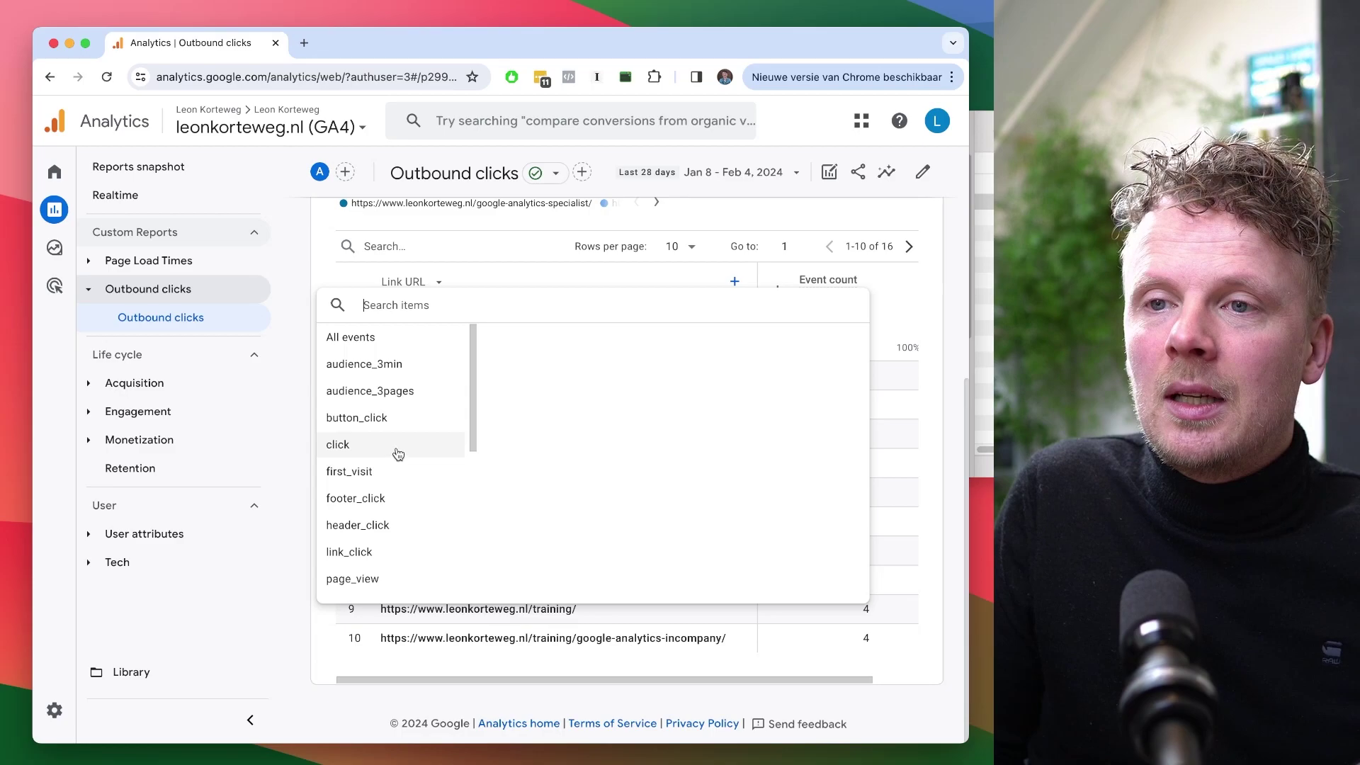
Restrict Event count to the 'click' event, leaving two external links with one click each.
scroll(413, 514, down, 5)
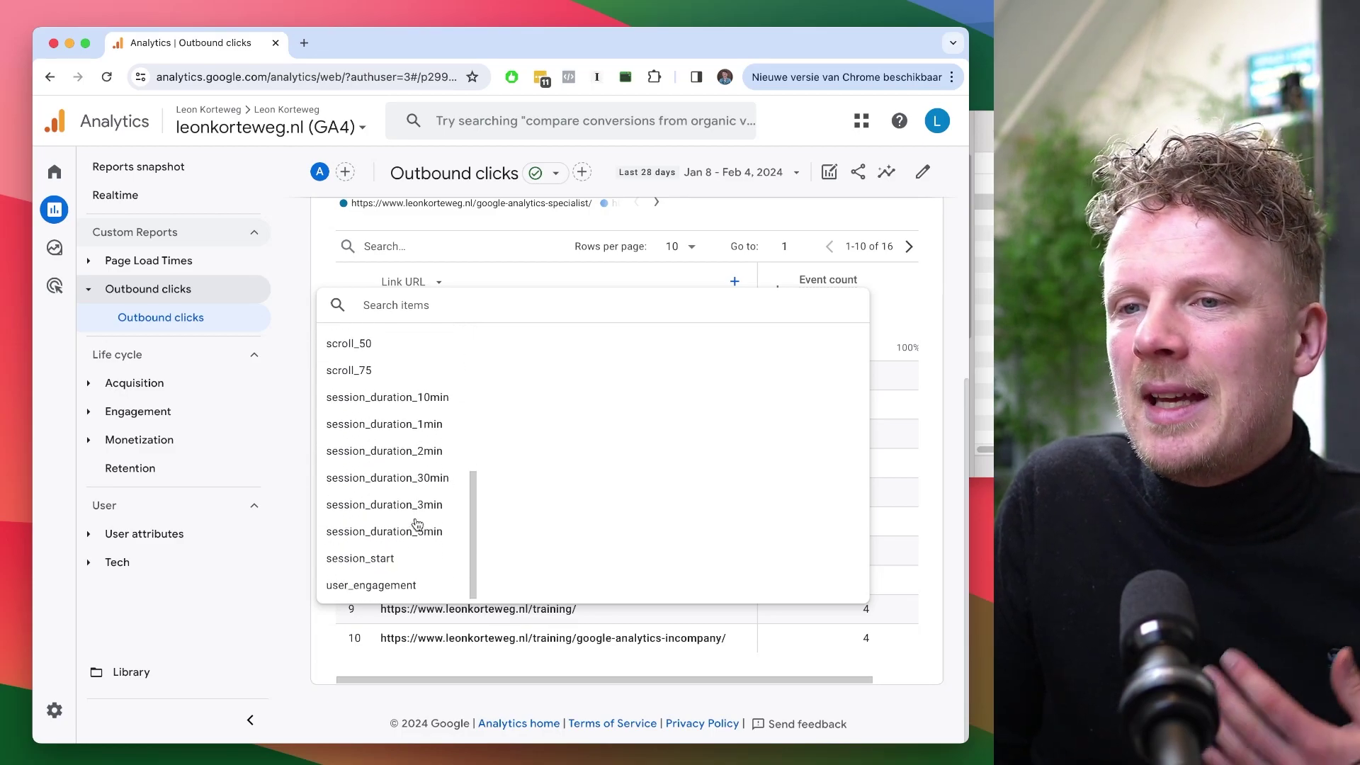
scroll(446, 425, up, 4)
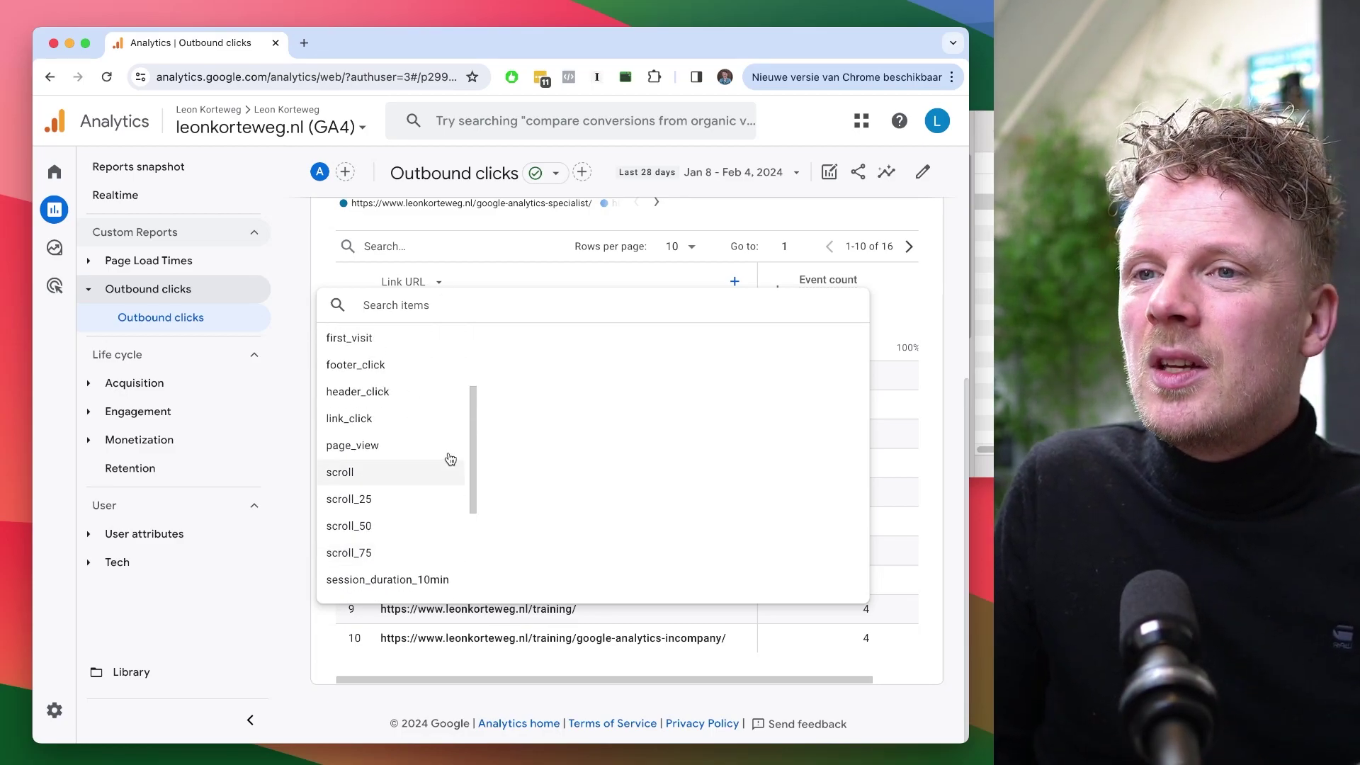
click(491, 282)
click(814, 298)
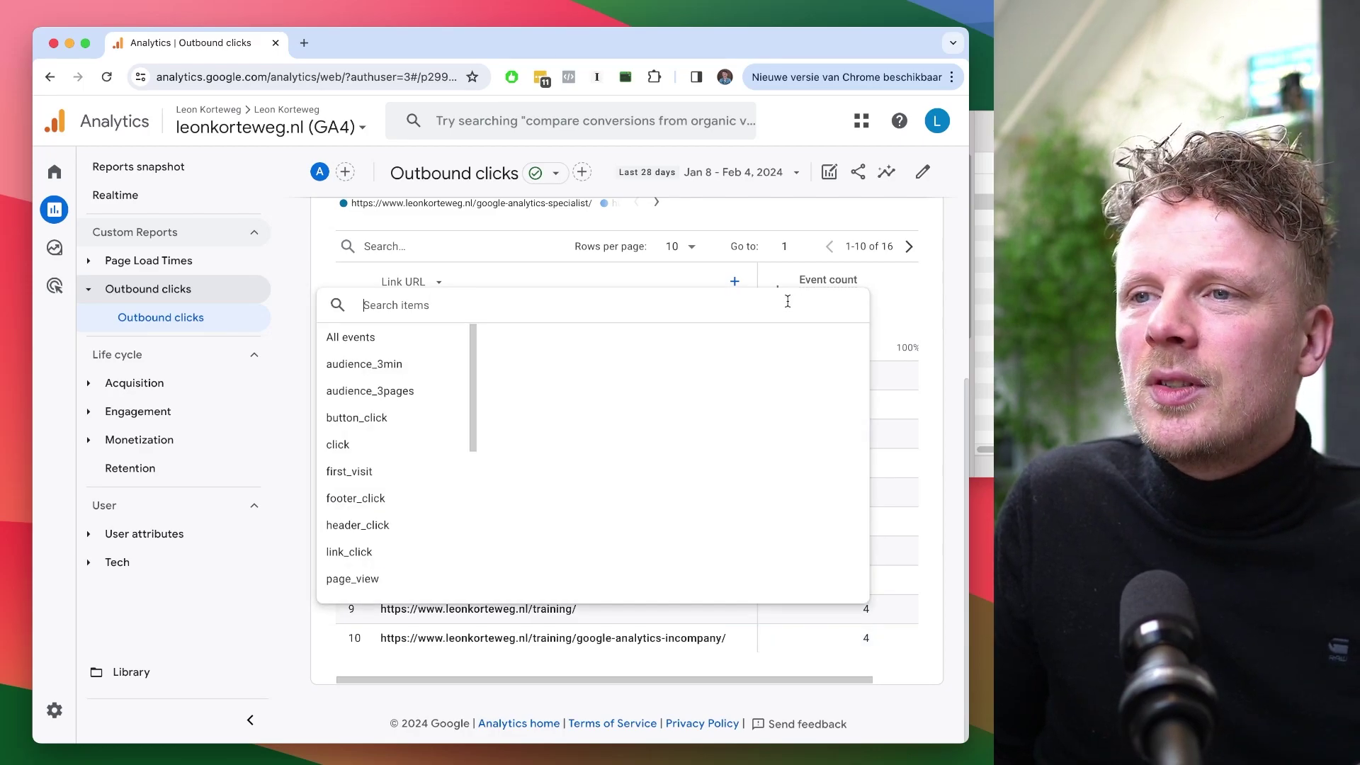
click(338, 446)
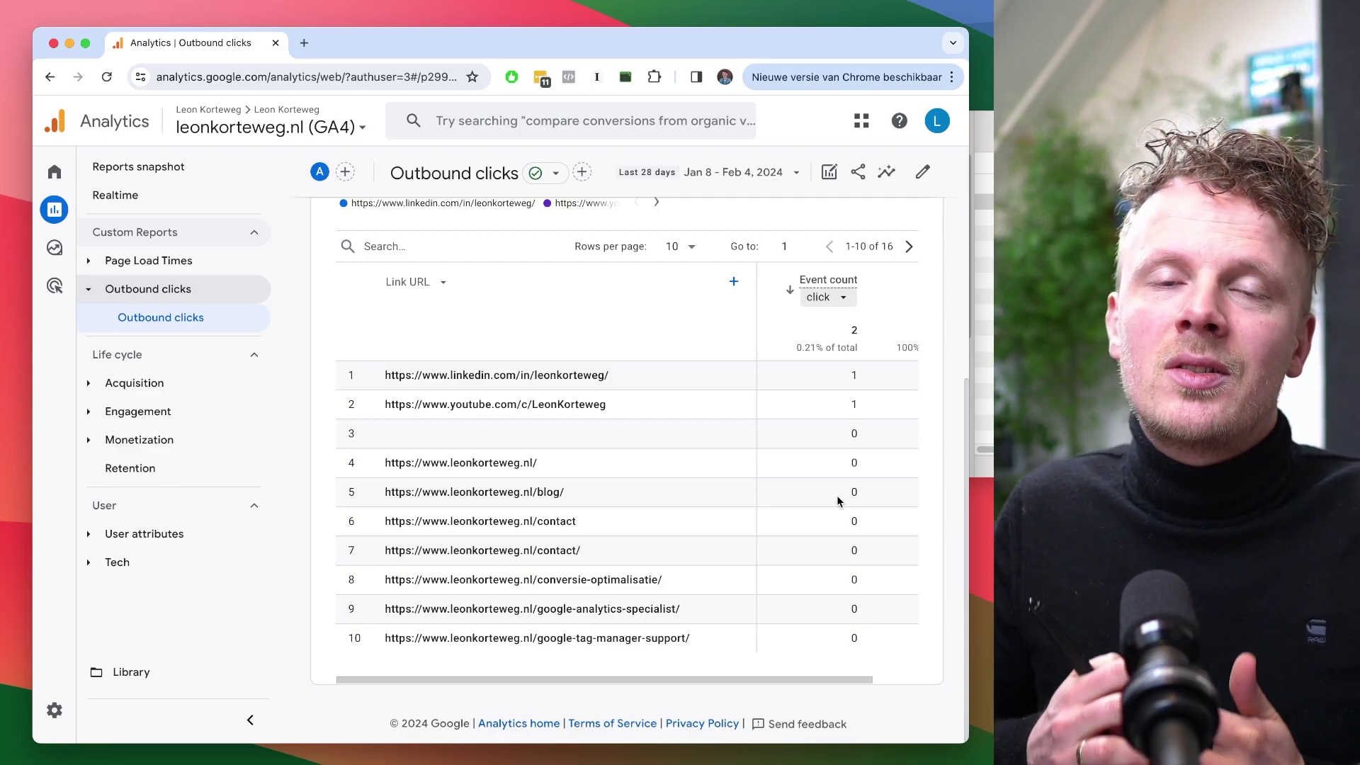
click(60, 256)
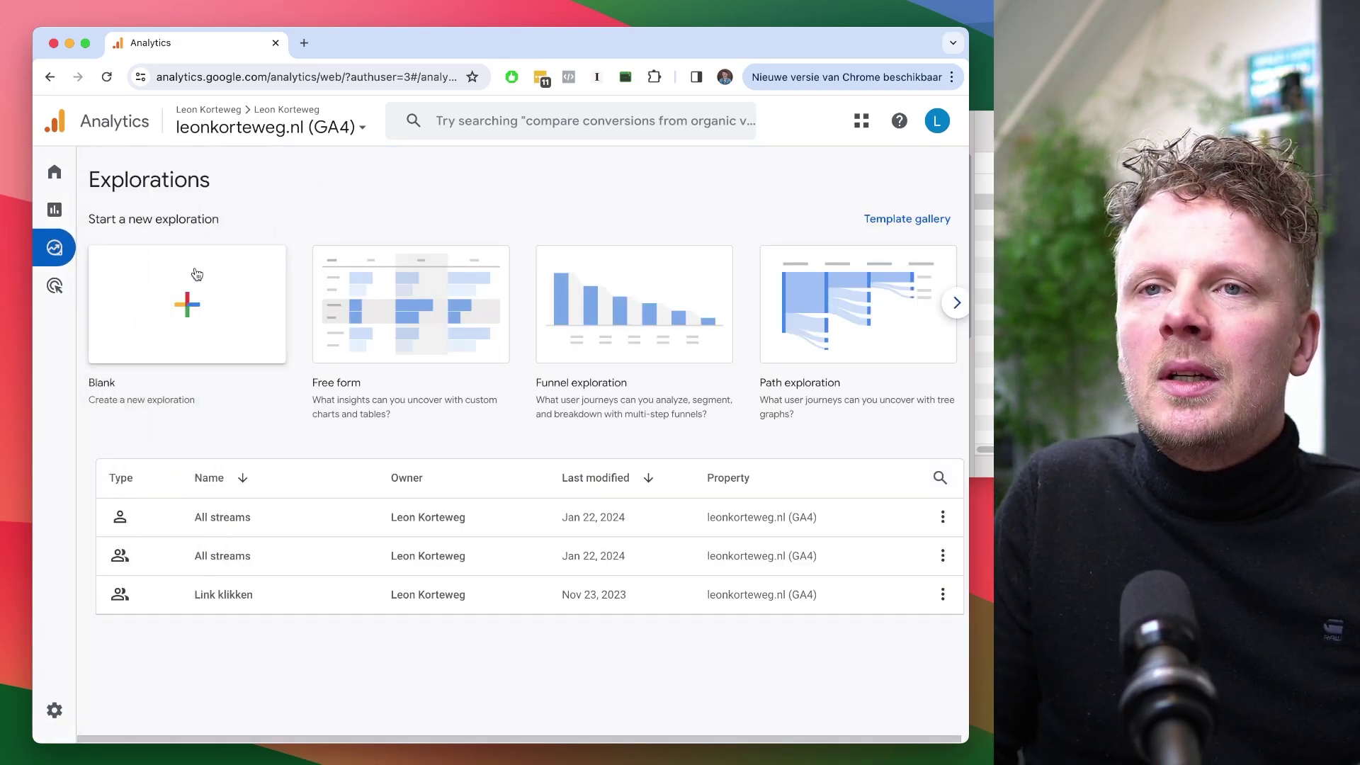
Create a blank exploration and name both it and its tab 'Outbound clicks'.
click(212, 297)
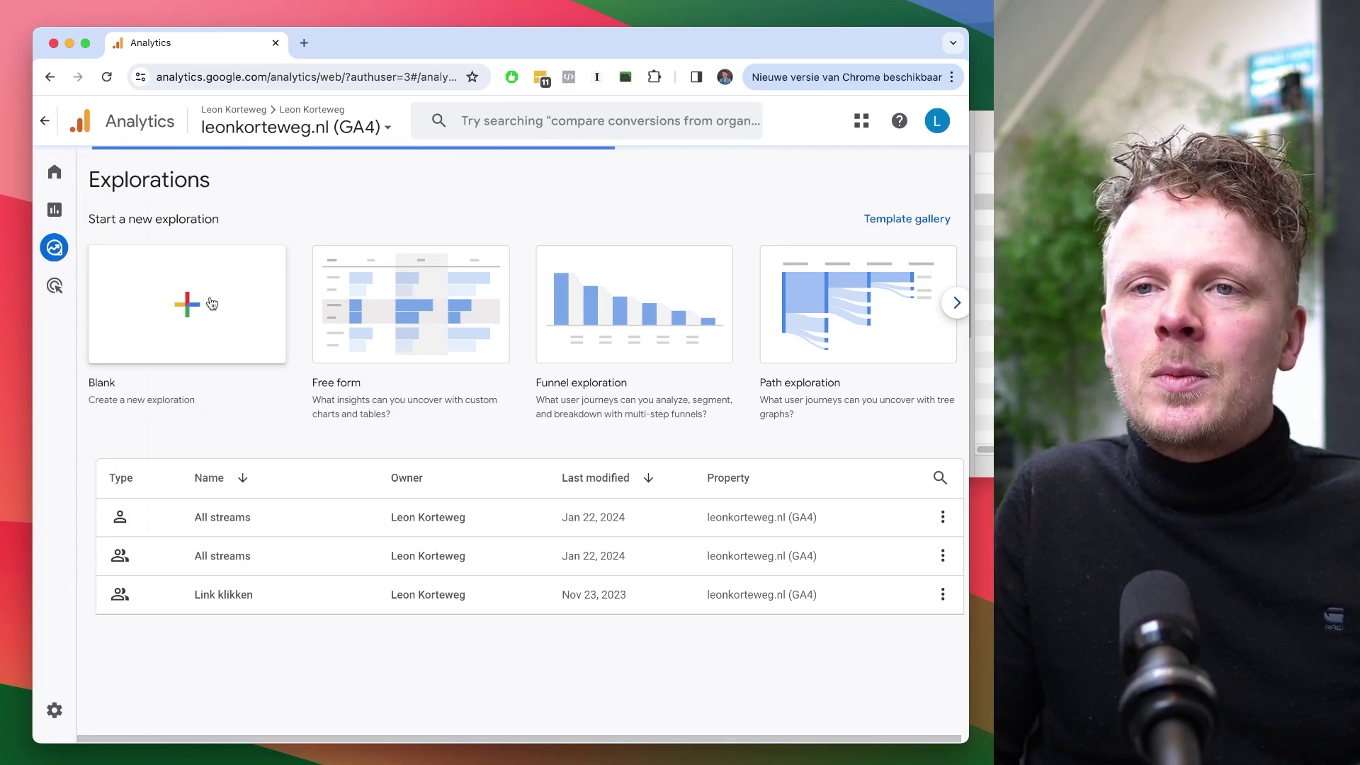
click(146, 223)
text(Outbound clicks)
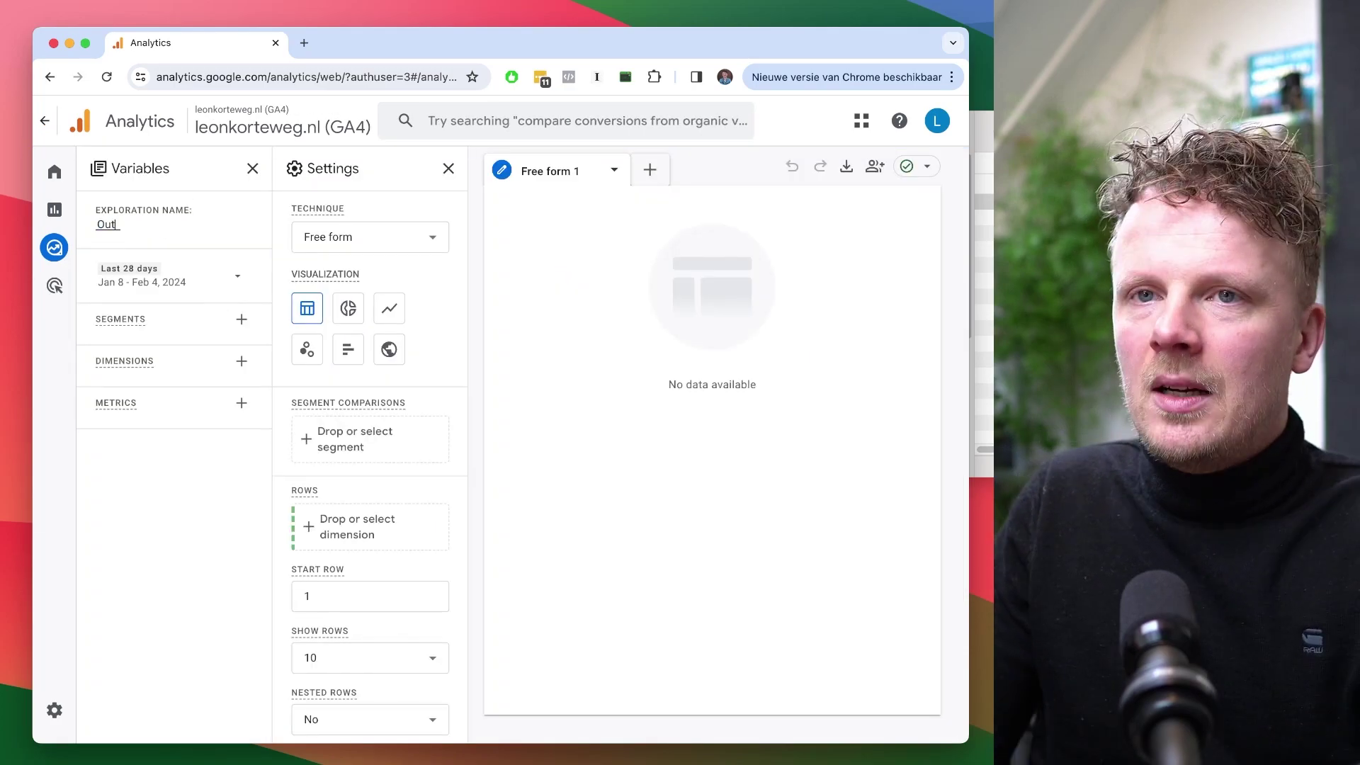
click(551, 171)
text(Out)
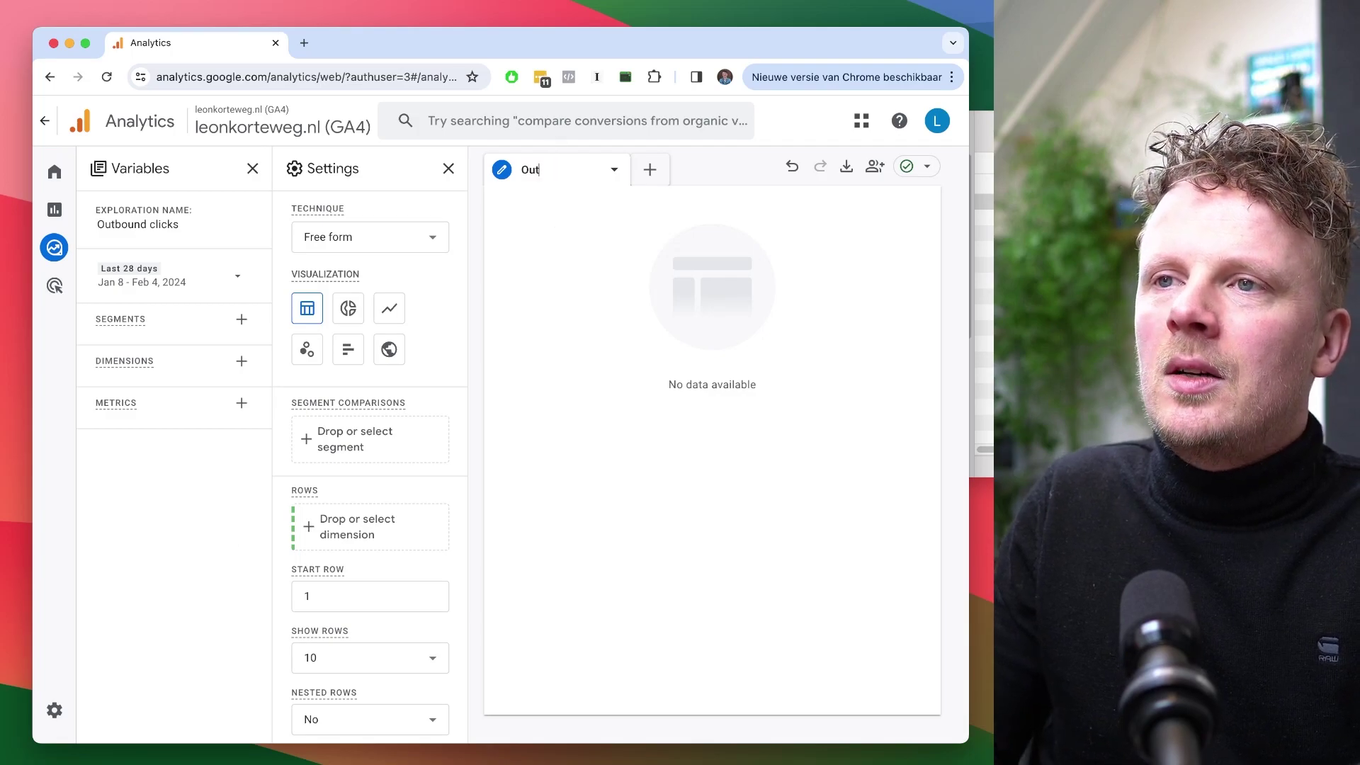
text(bound clicks)
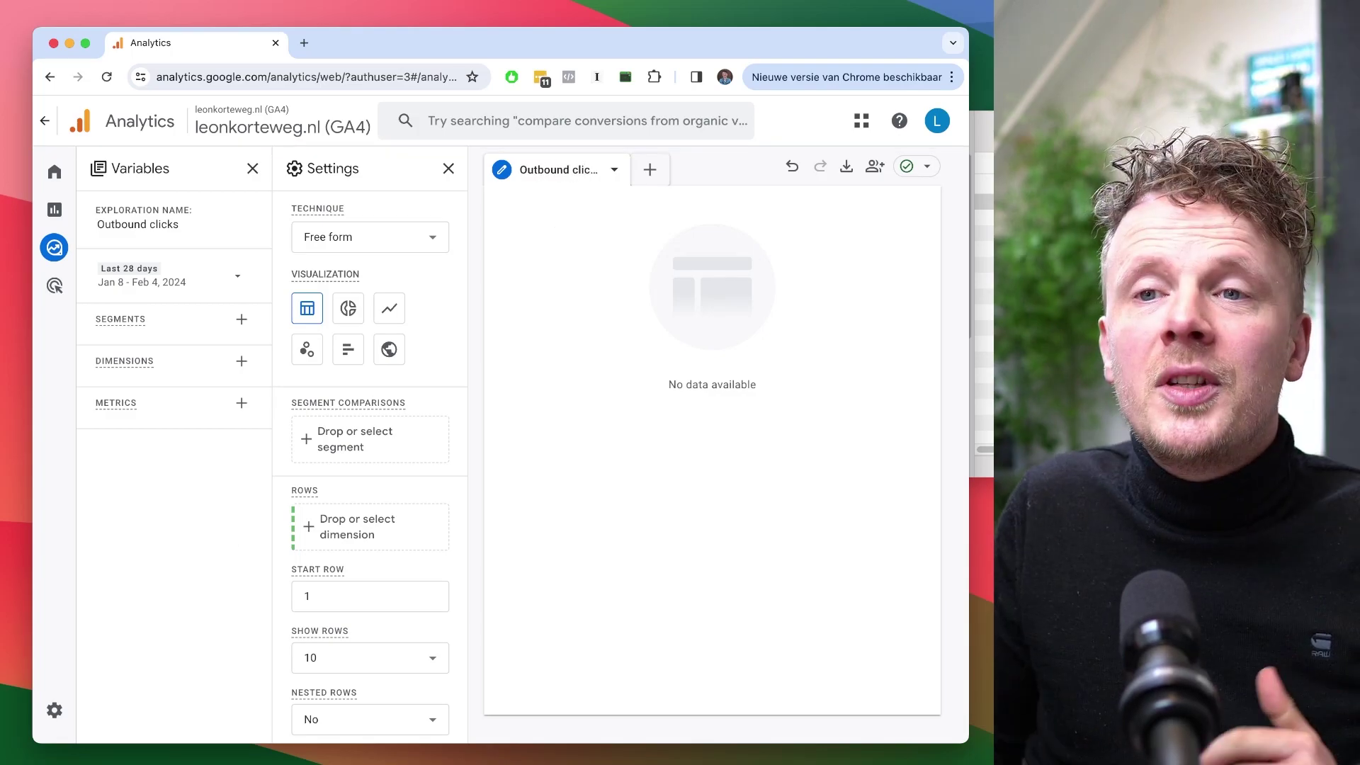
click(242, 362)
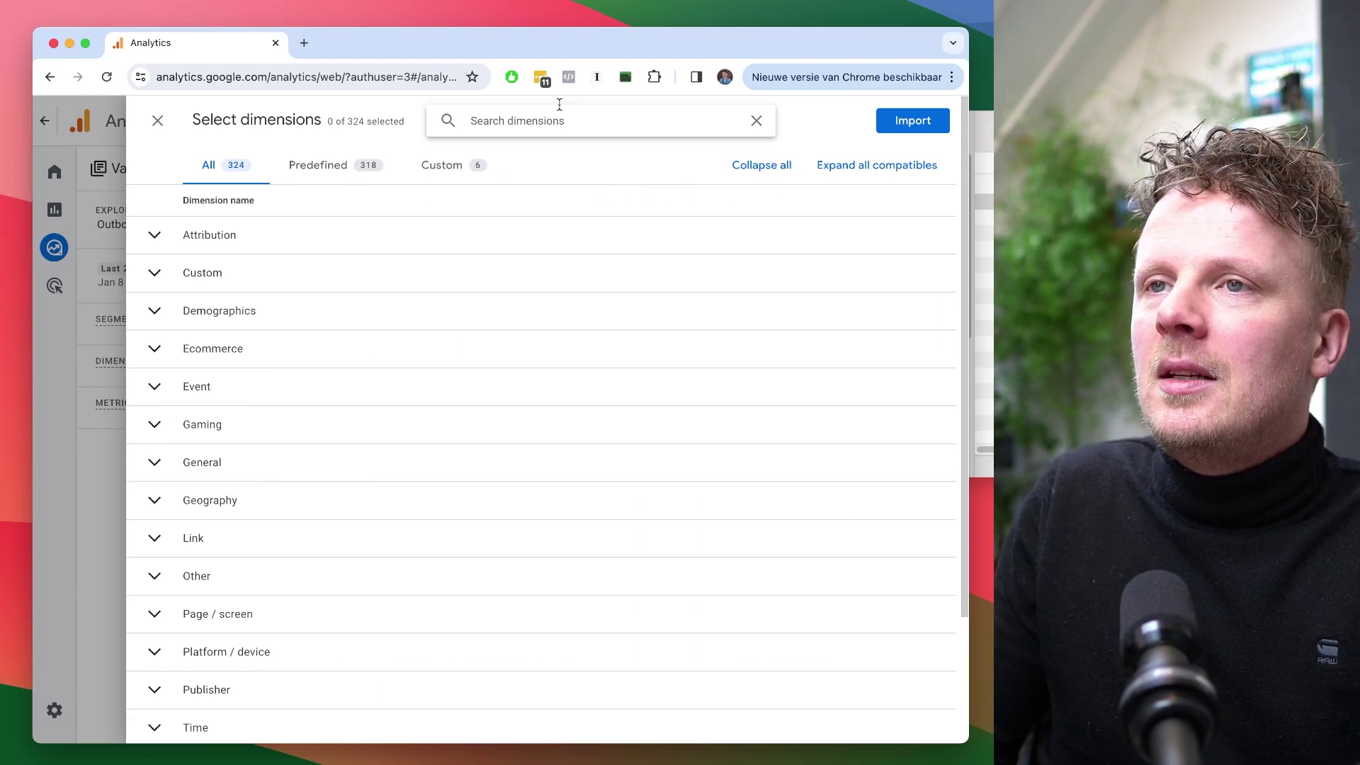
Import the Event name, Link URL and Link text dimensions into the exploration.
text(event name)
key(Return)
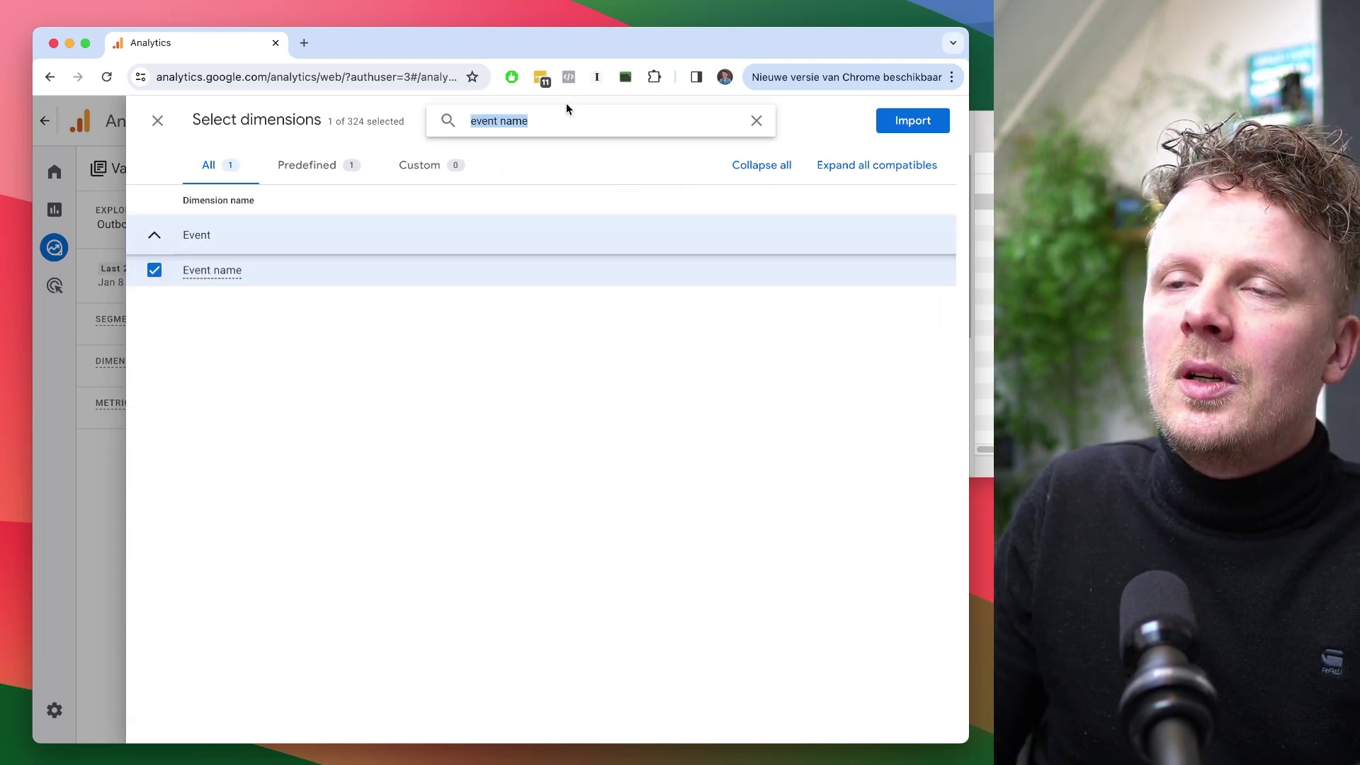
text(link)
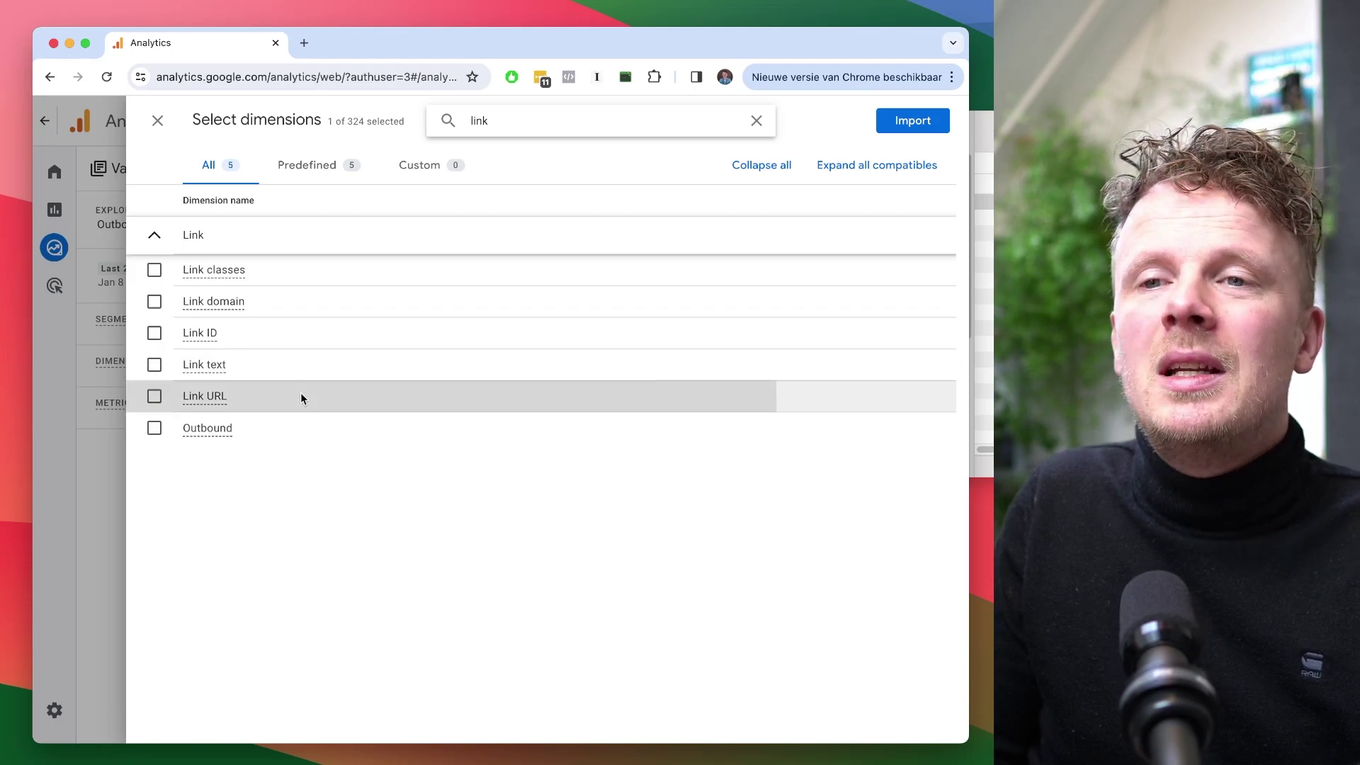
click(301, 394)
click(305, 363)
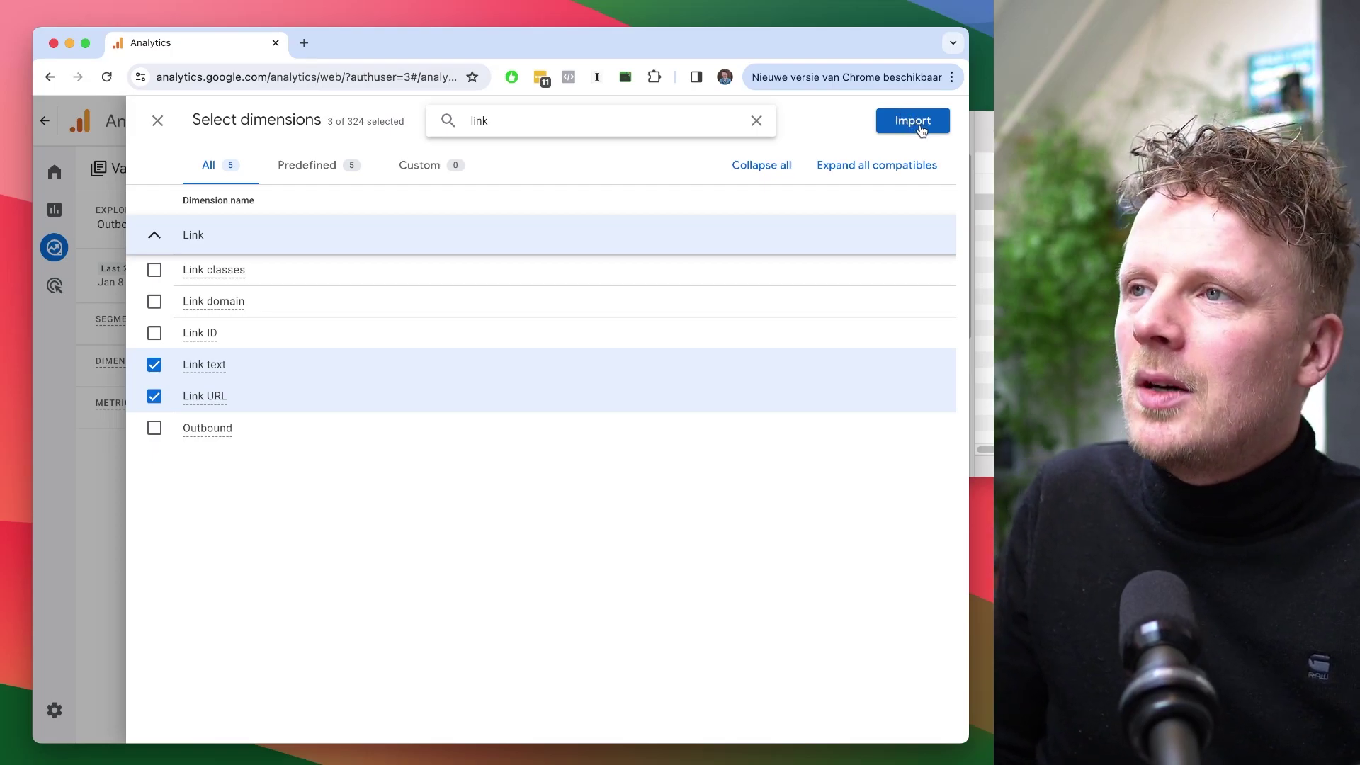
click(924, 120)
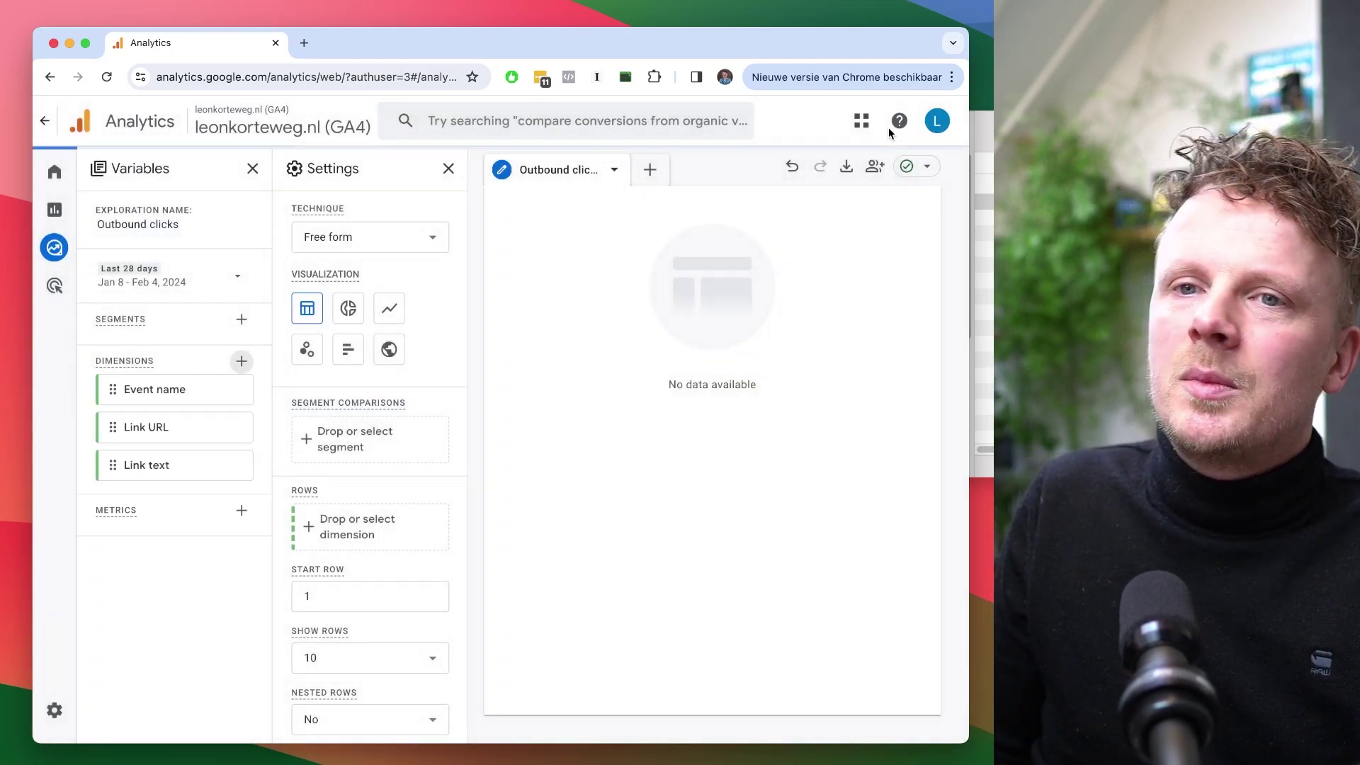
Import the Event count and Active users metrics.
click(242, 511)
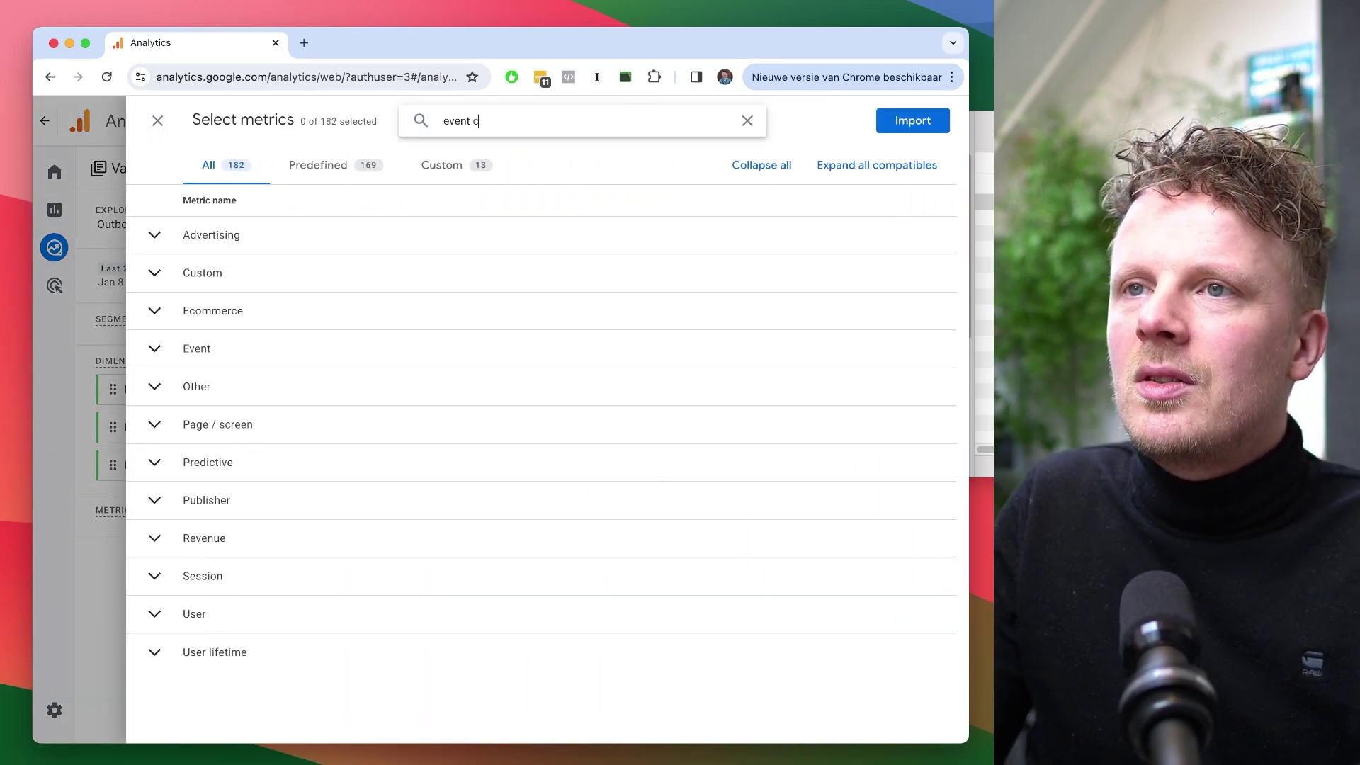
key(Return)
triple_click(546, 121)
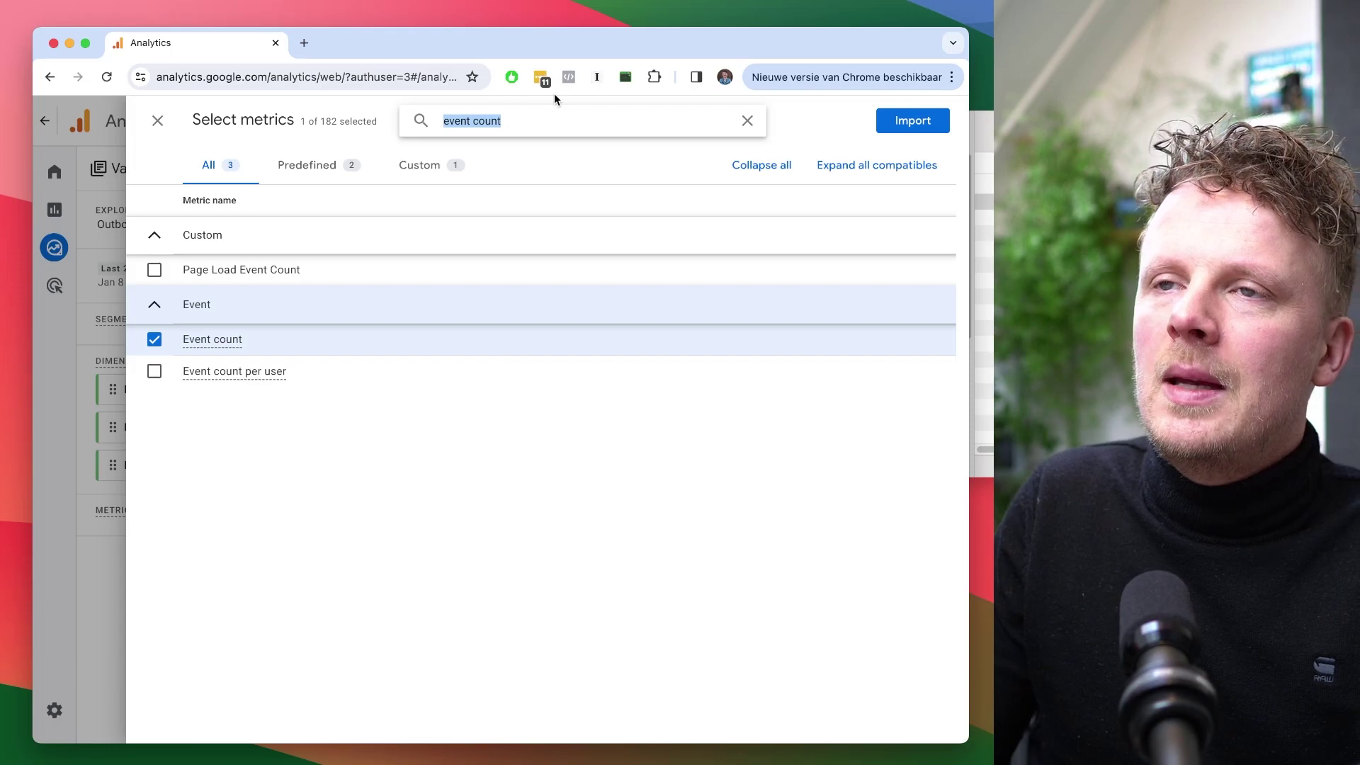
text(active users)
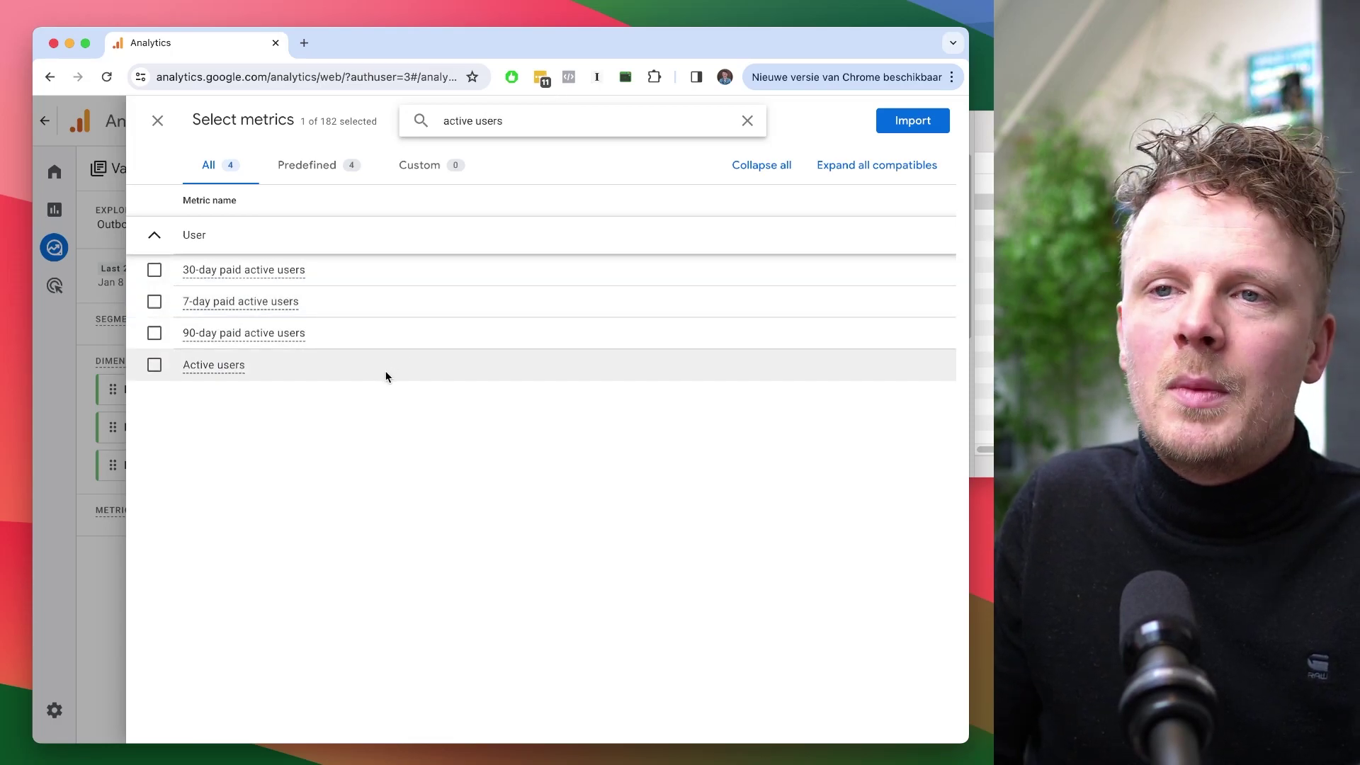
click(385, 376)
click(912, 121)
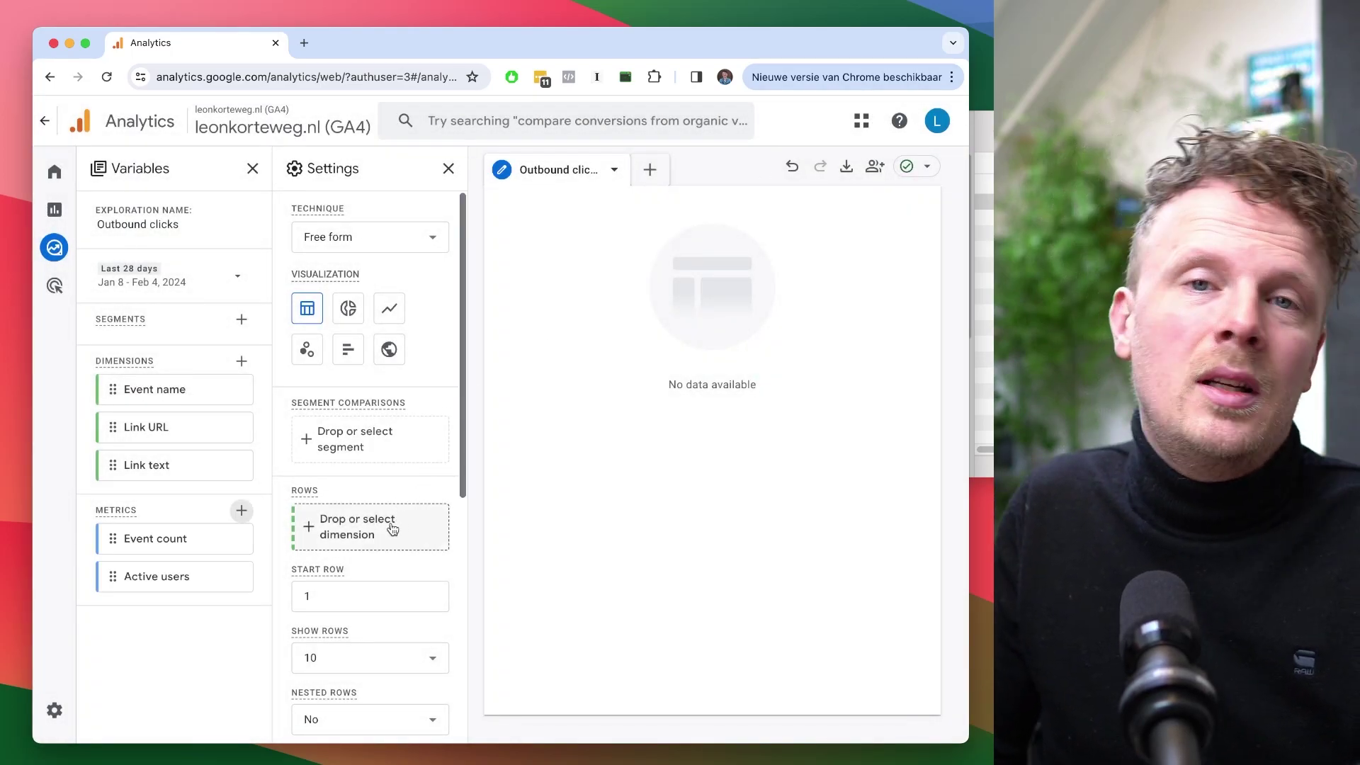
Put Event name in Rows, with Event count and Active users as Values.
click(348, 524)
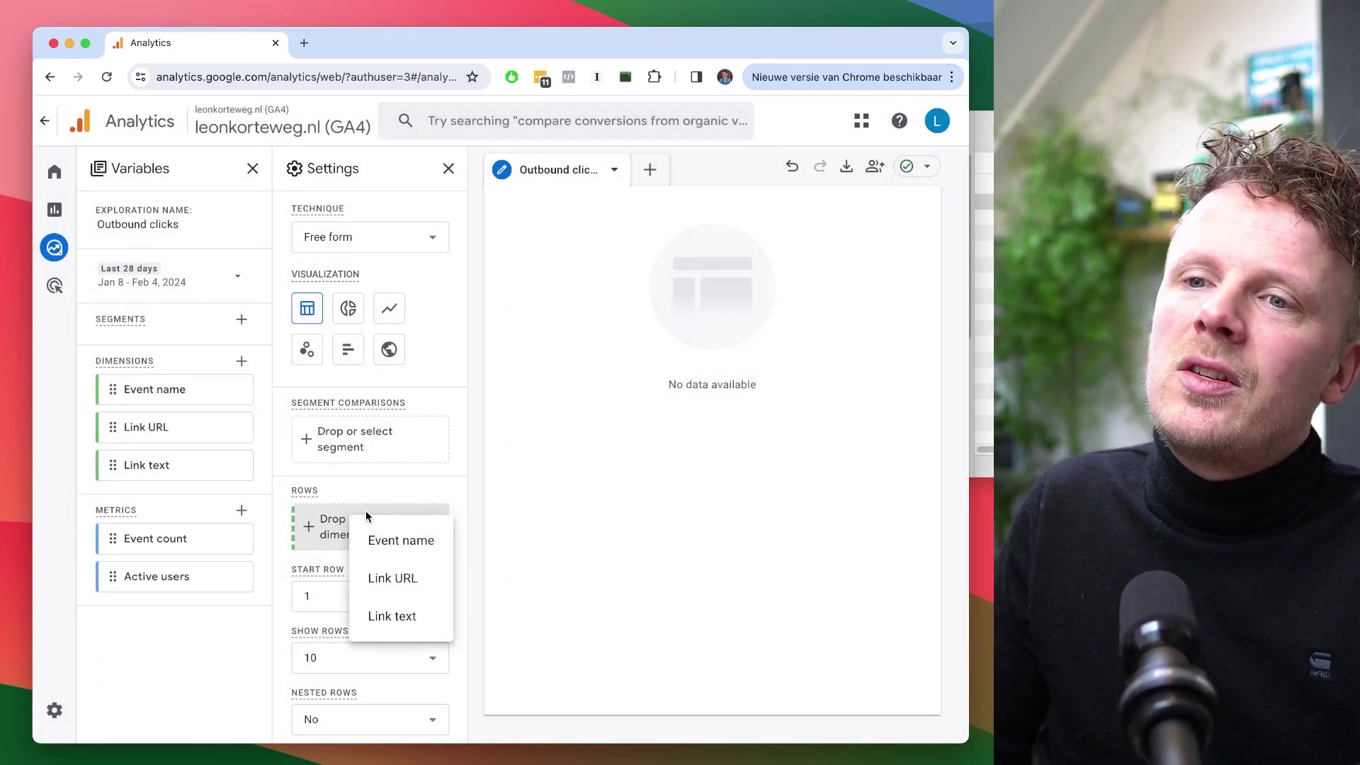
click(401, 541)
scroll(396, 538, down, 6)
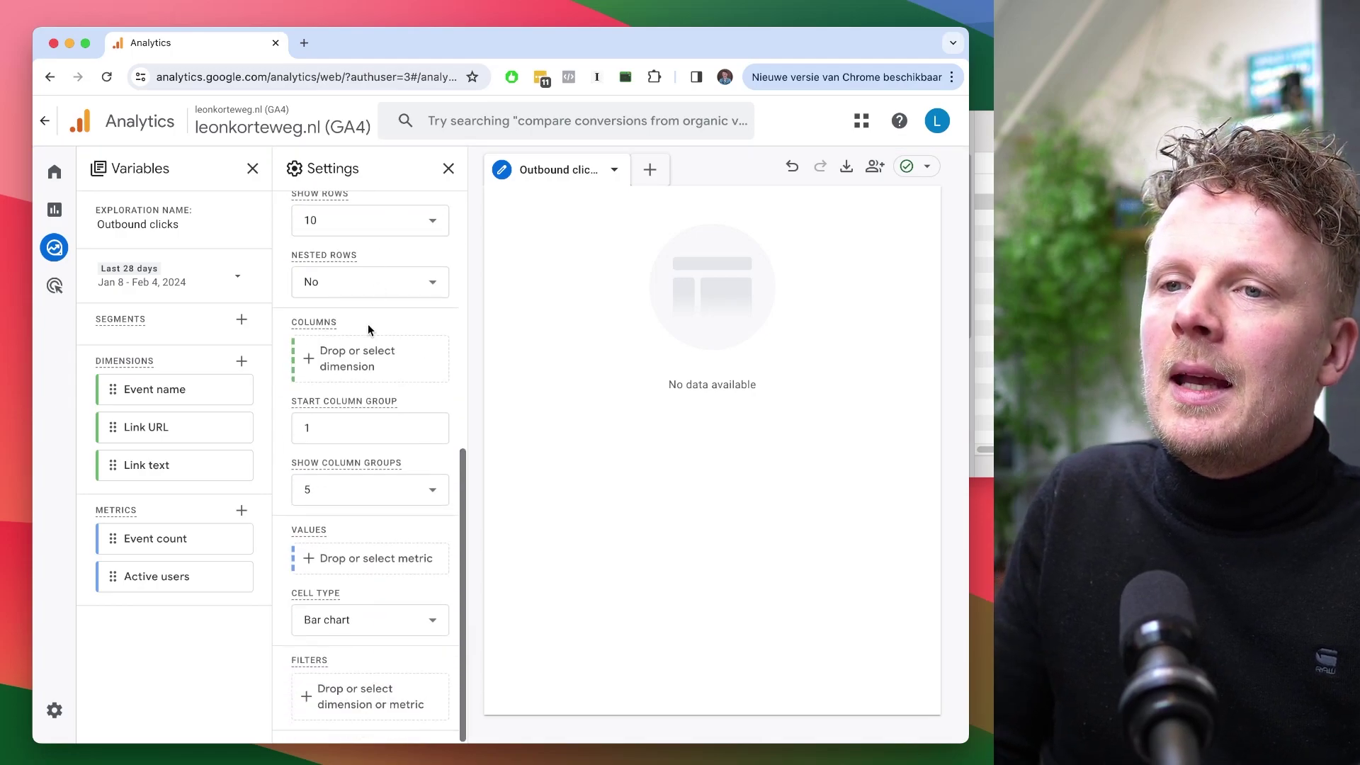
click(352, 562)
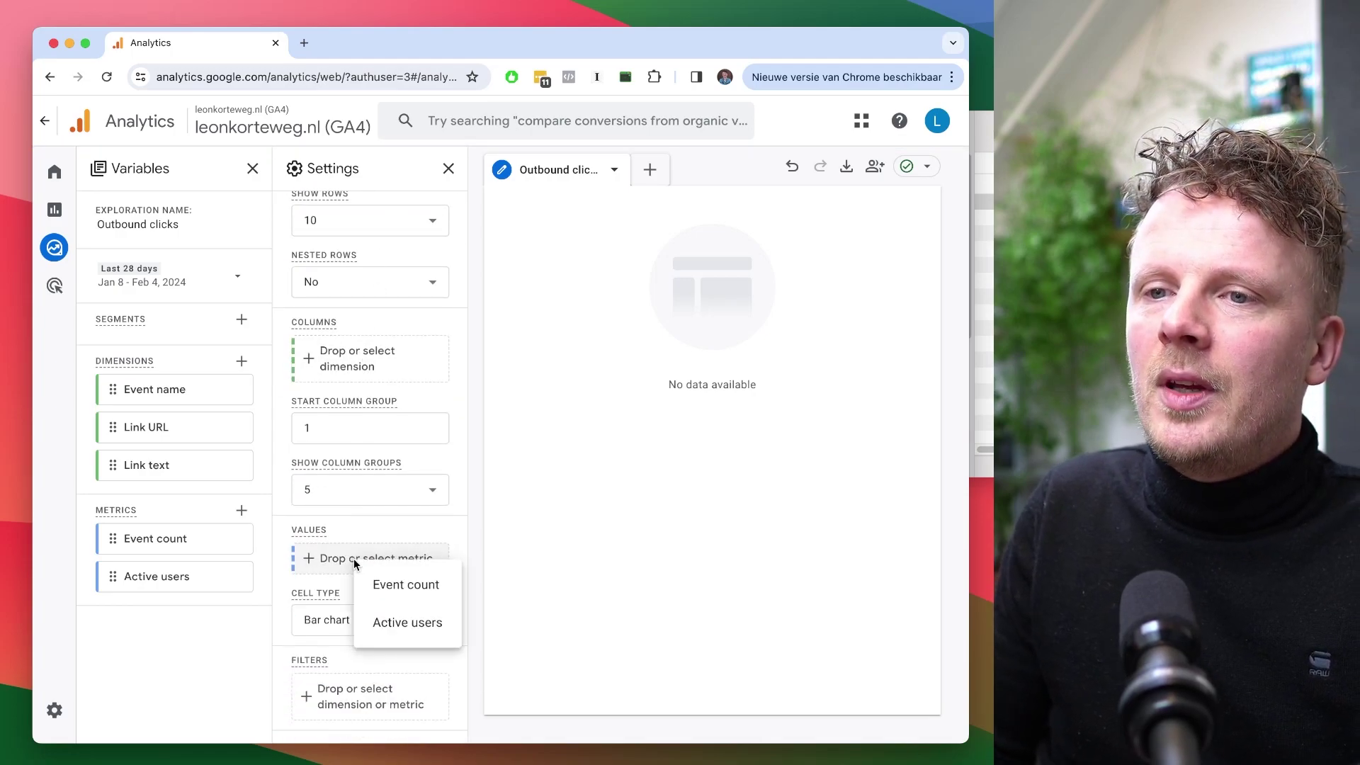
click(405, 583)
click(384, 604)
click(418, 626)
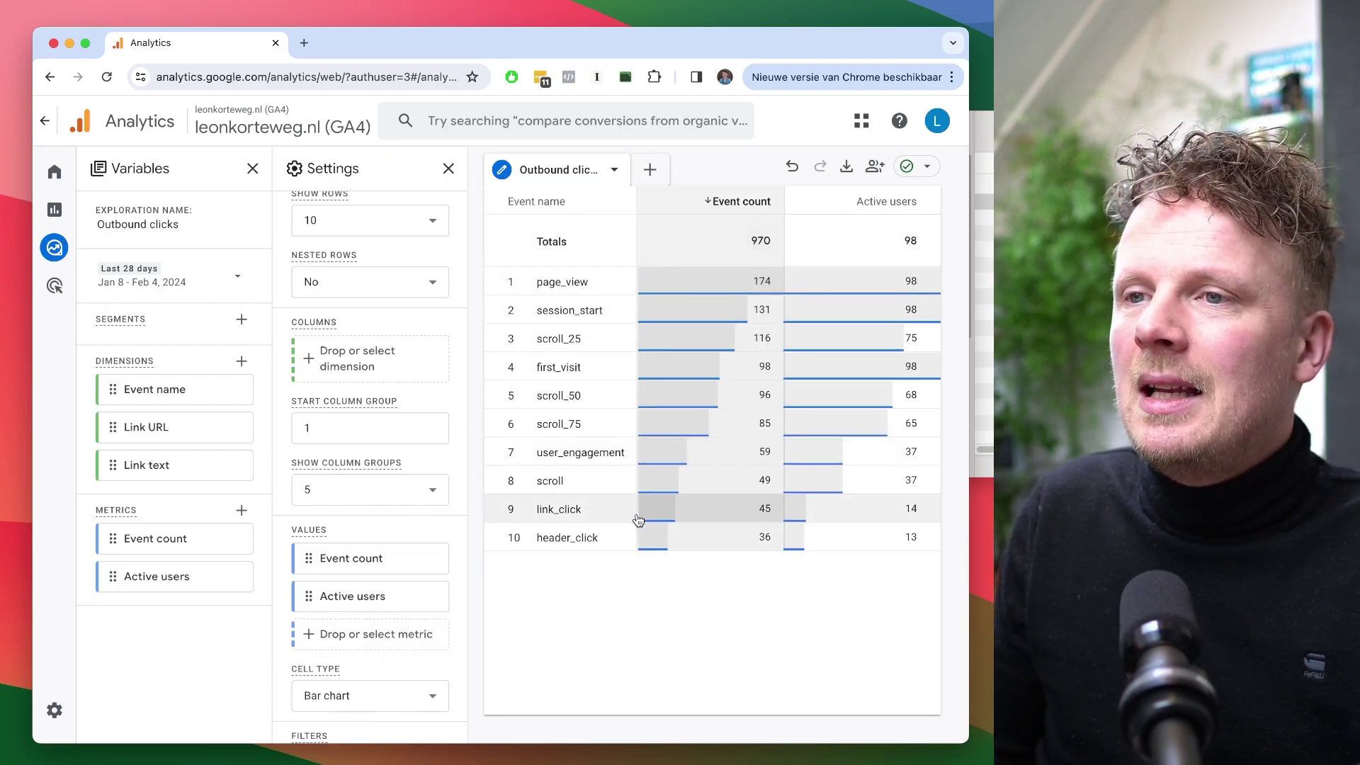
Set the table to show 50 rows.
scroll(361, 294, up, 2)
scroll(362, 294, up, 3)
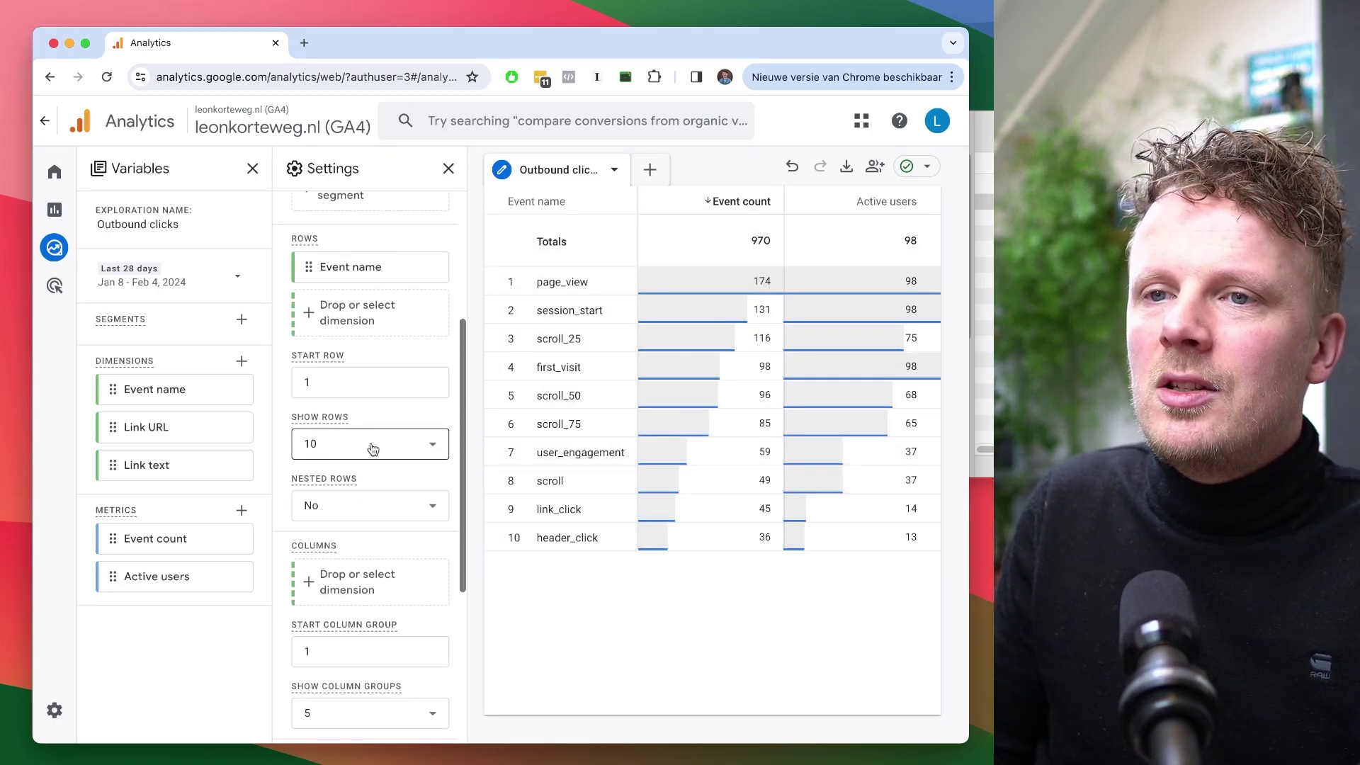
click(371, 444)
click(352, 557)
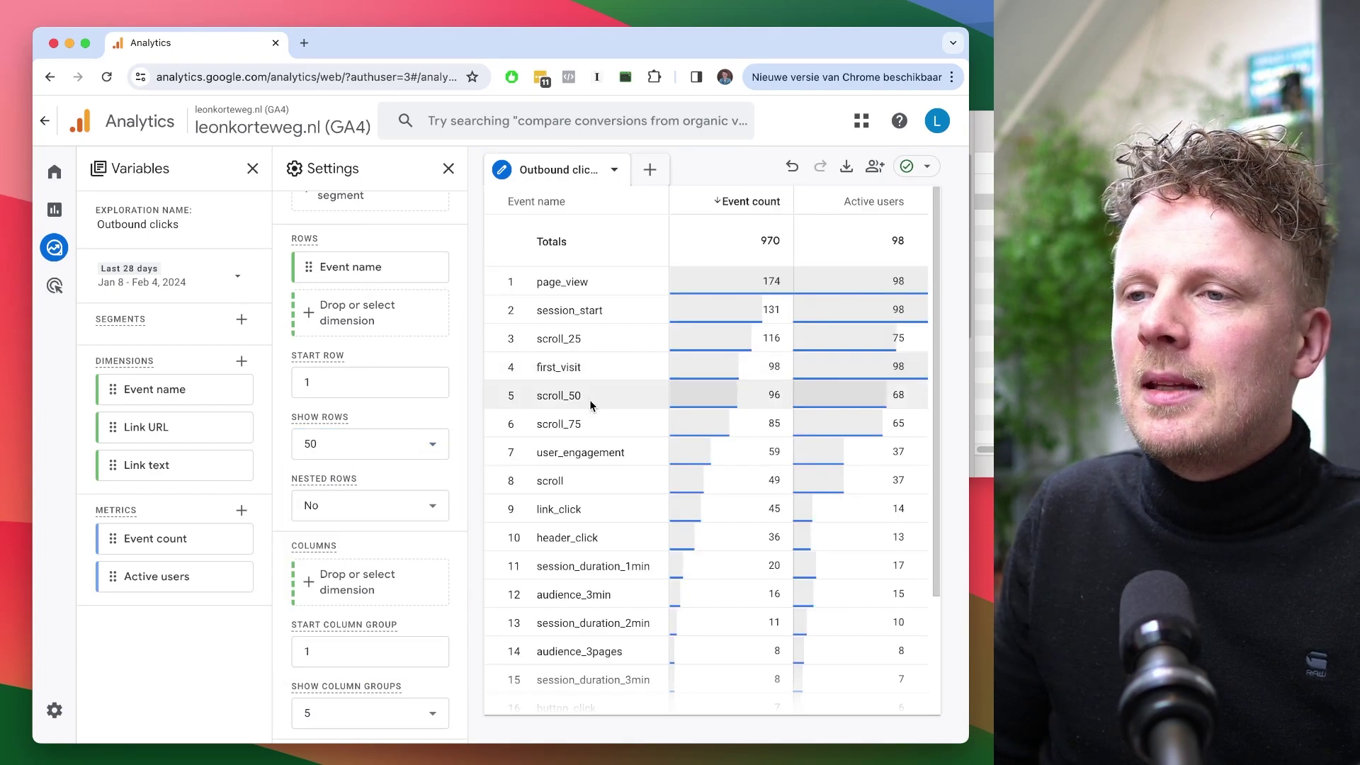
scroll(609, 484, down, 3)
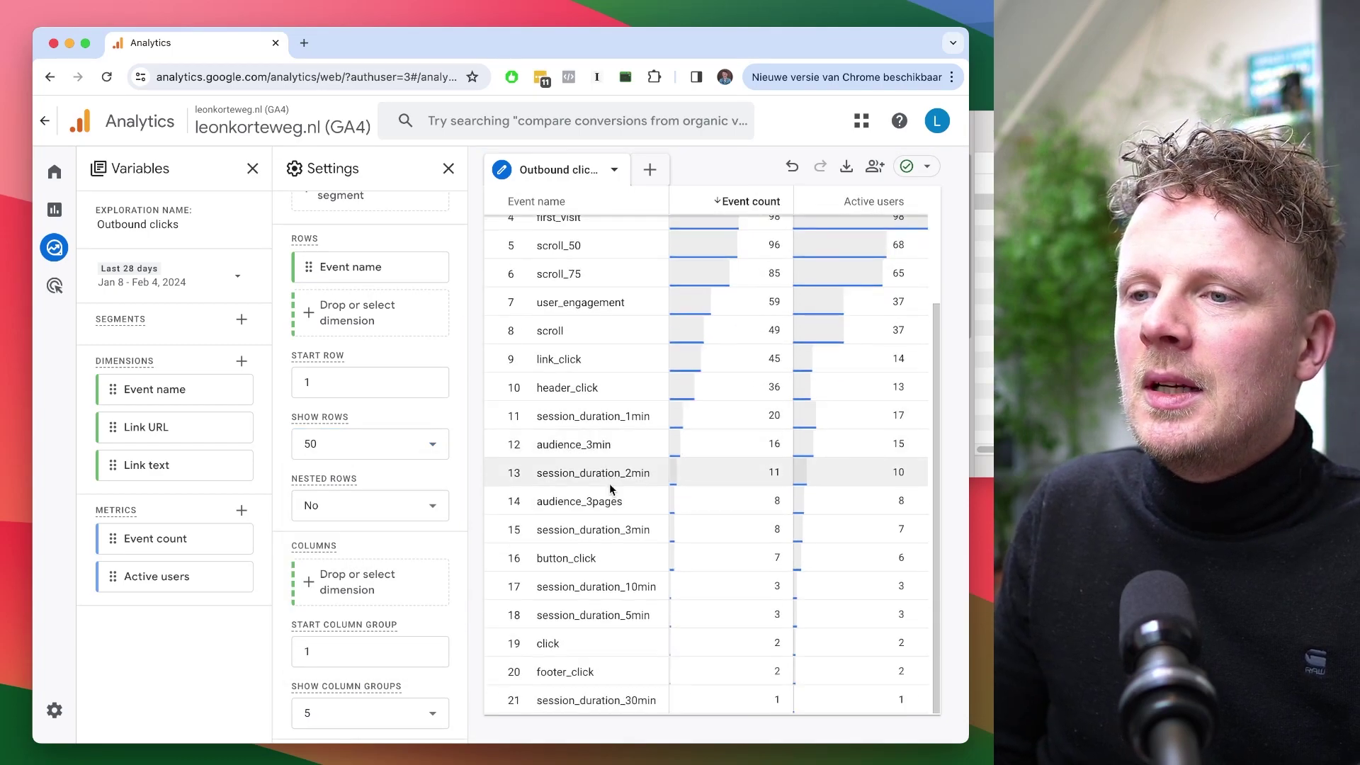
Include only the 'click' event, then replace Event name with Link URL as the table rows.
right_click(545, 644)
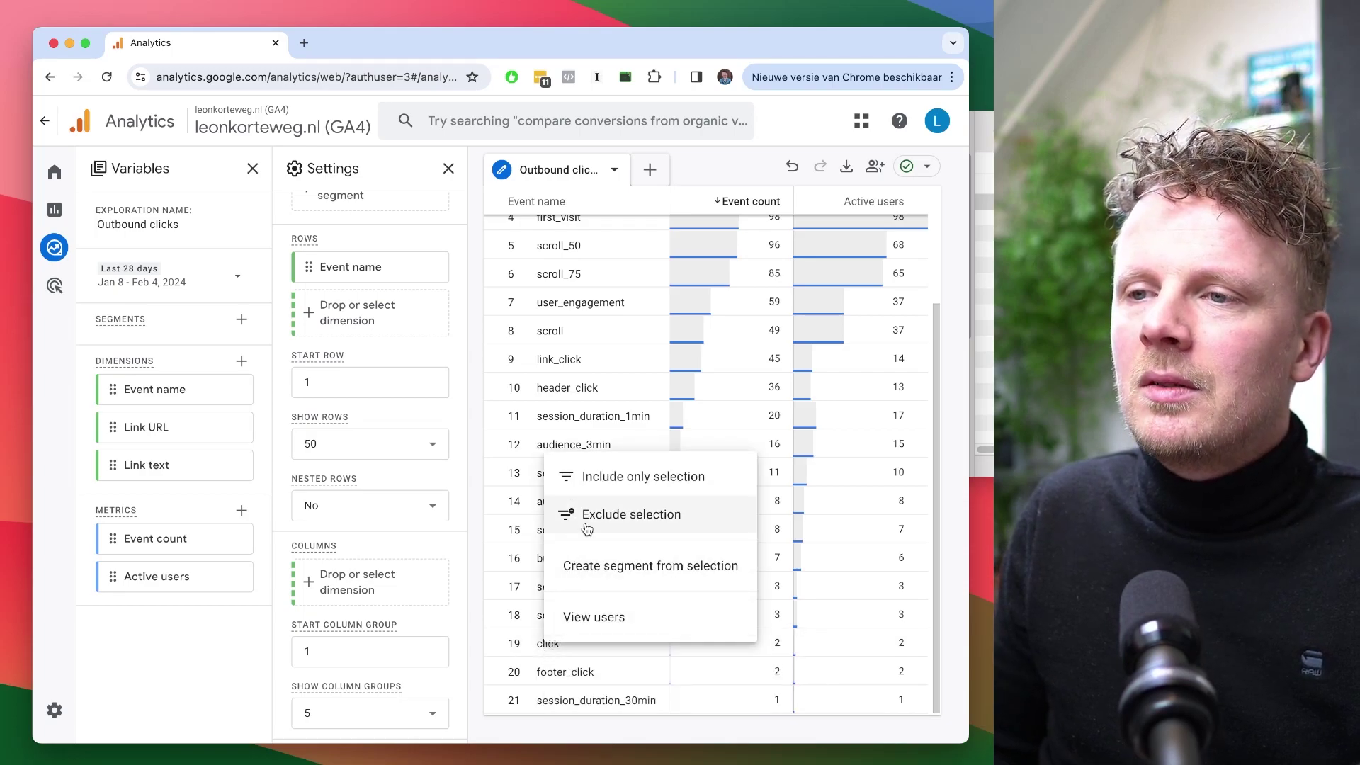
click(600, 486)
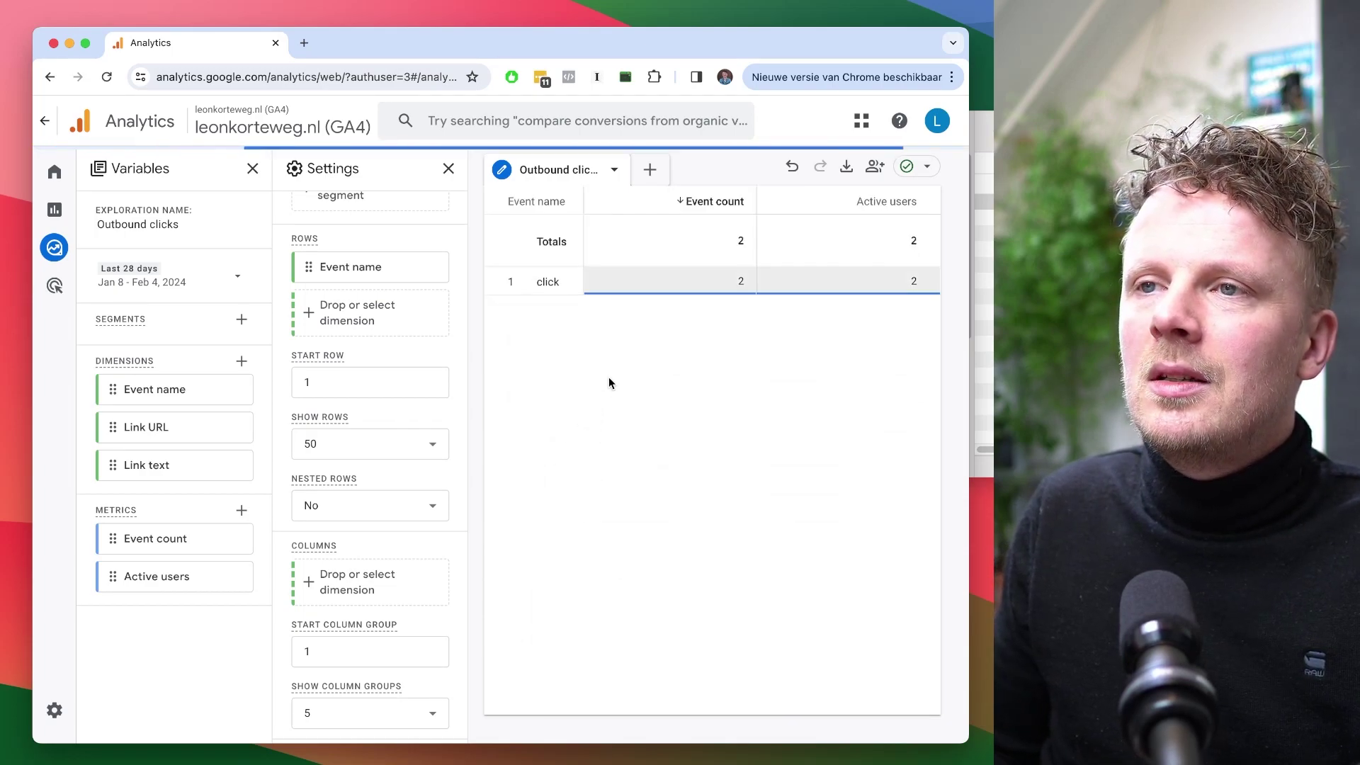
scroll(387, 488, down, 5)
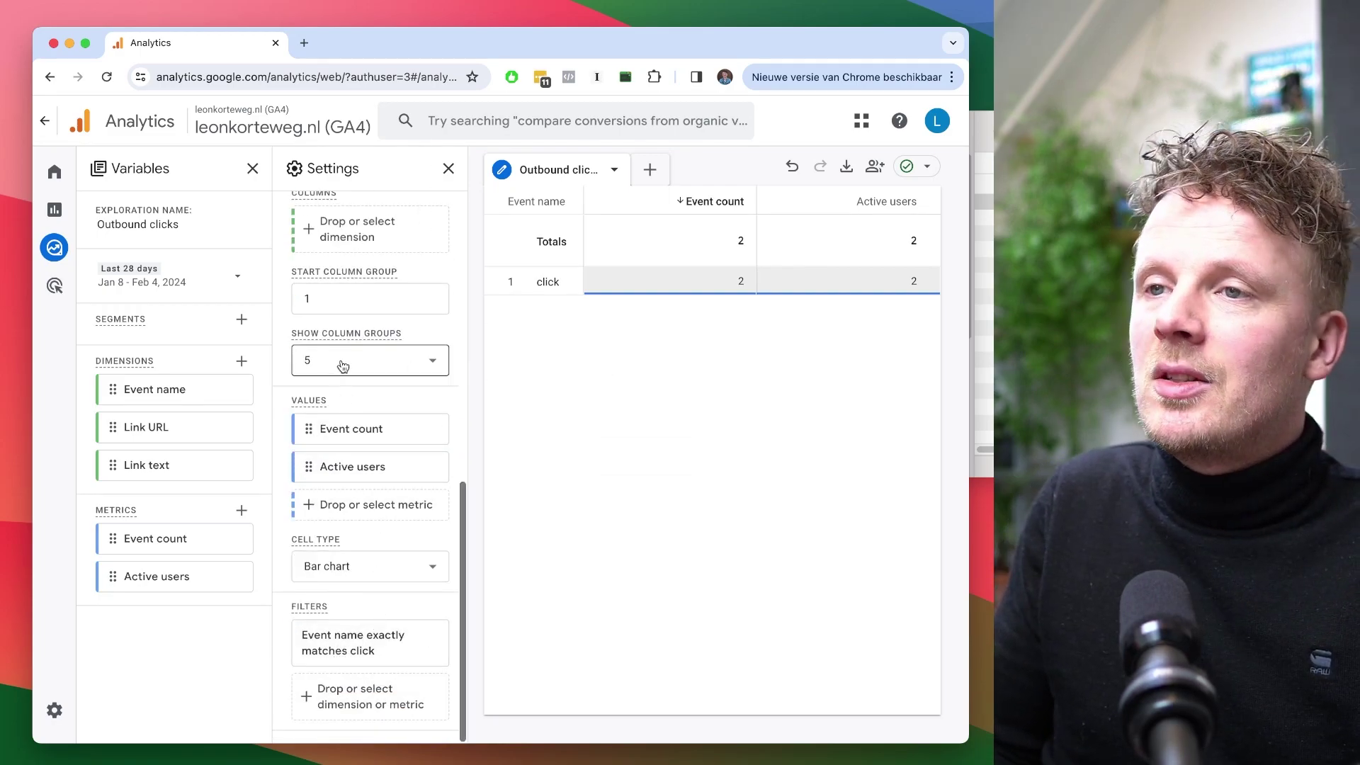
scroll(343, 364, up, 10)
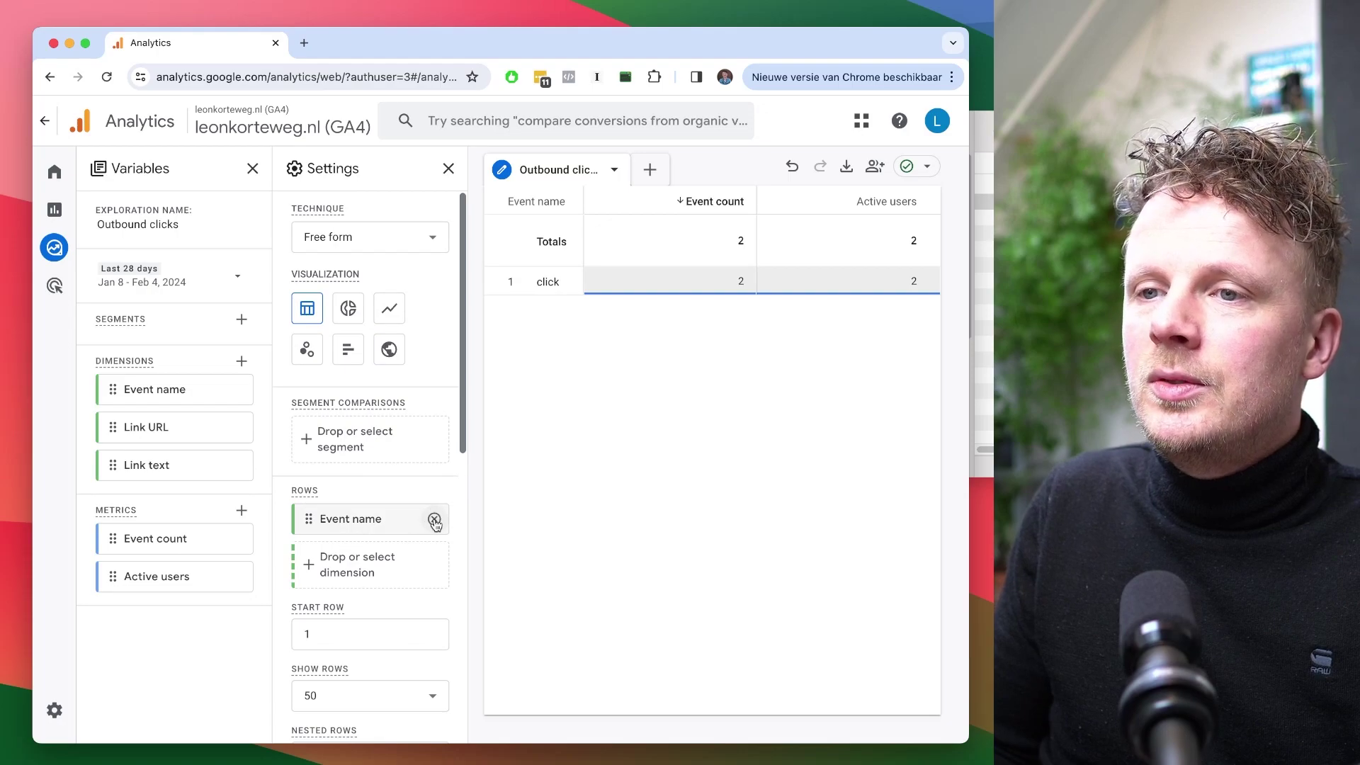
click(434, 523)
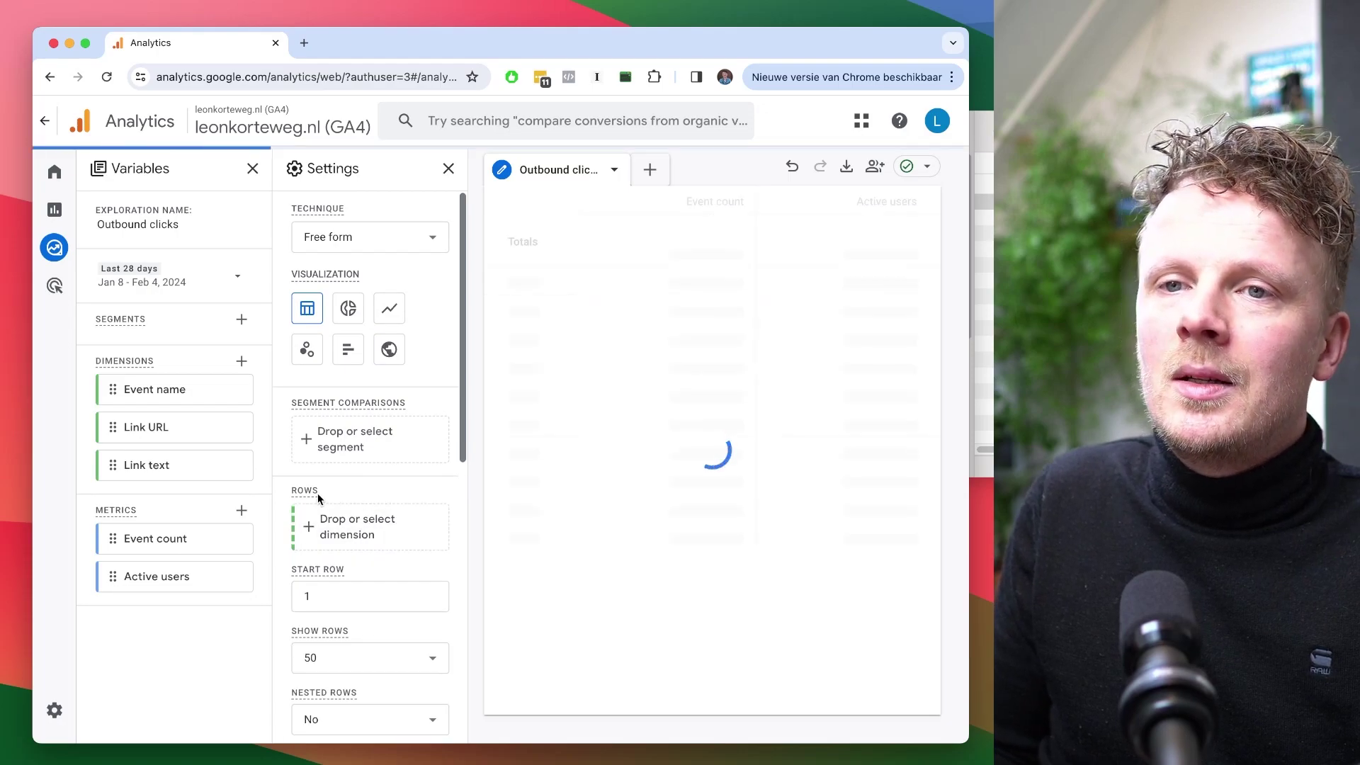
drag(168, 433, 379, 522)
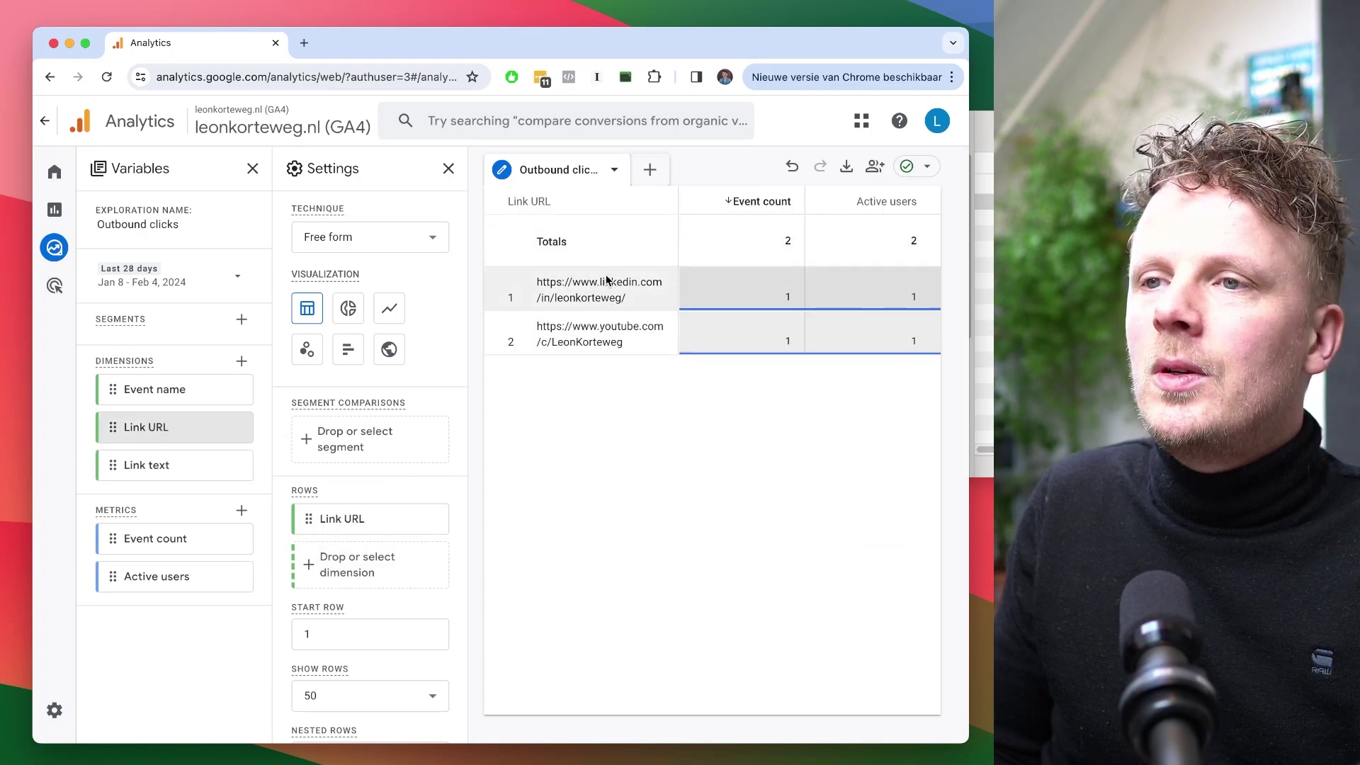